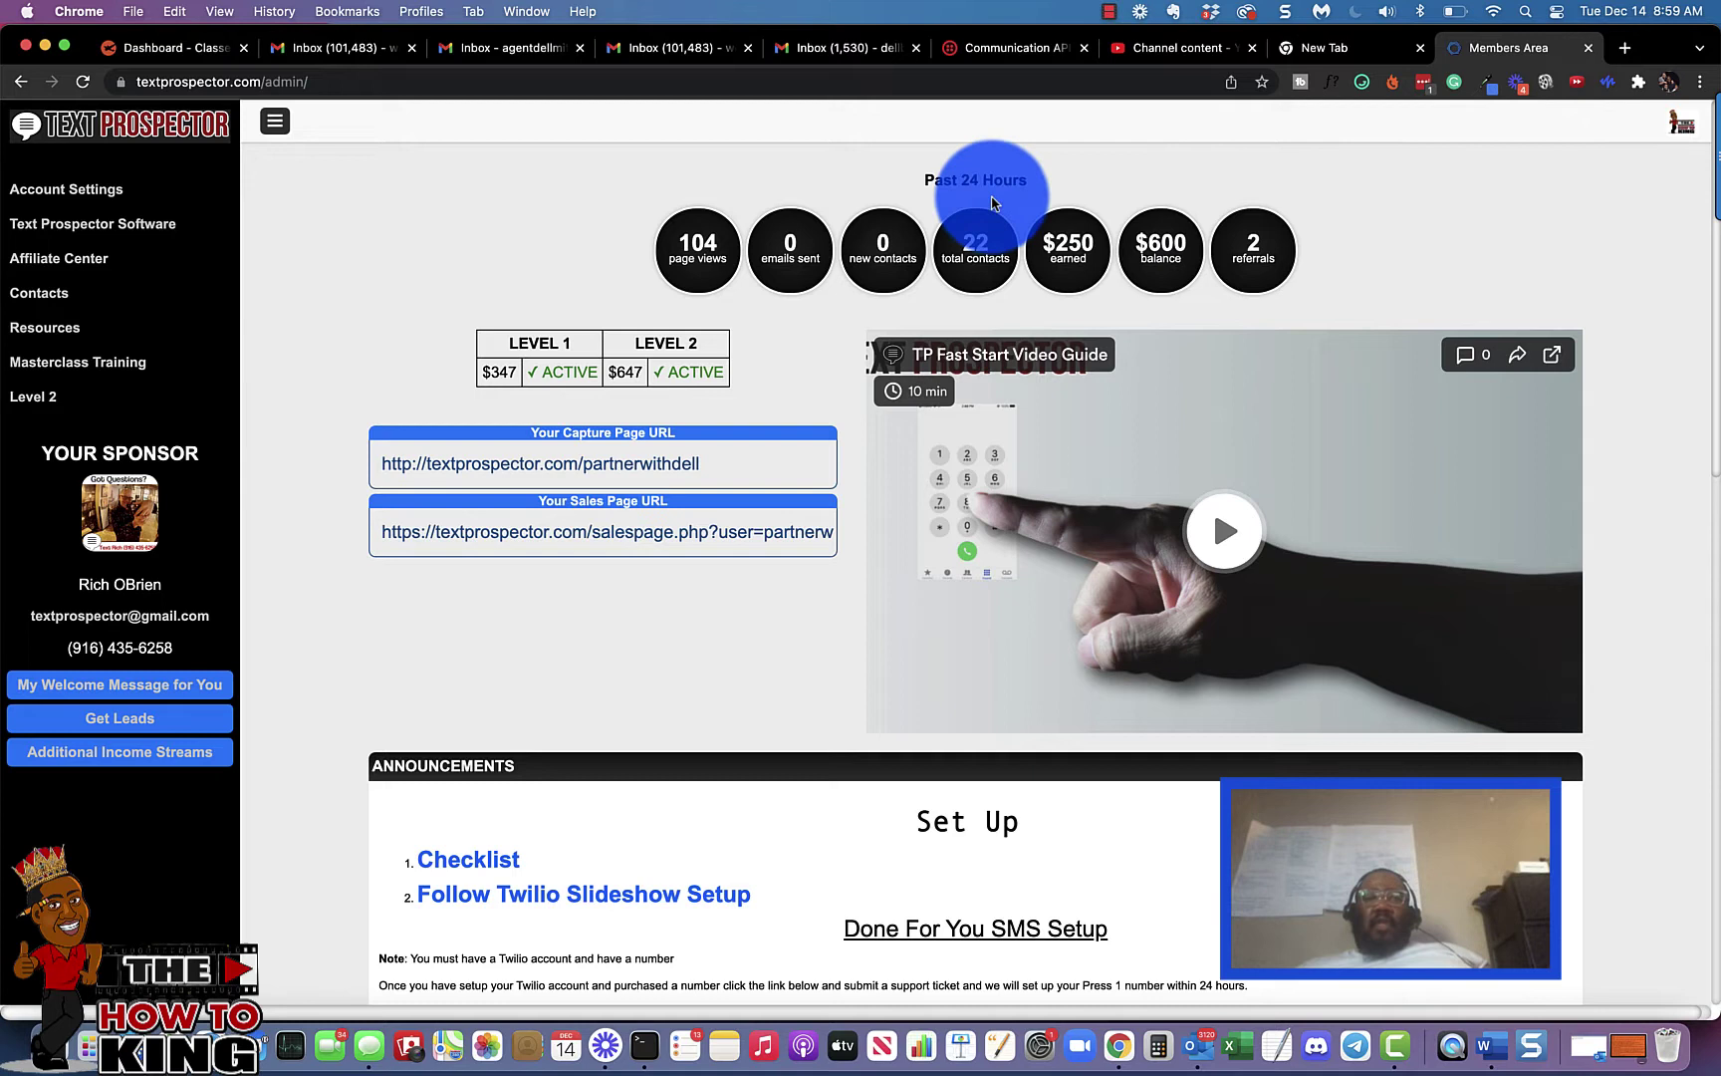
# Step: Open the Your Profile page from the avatar menu on the members dashboard
pyautogui.click(1679, 128)
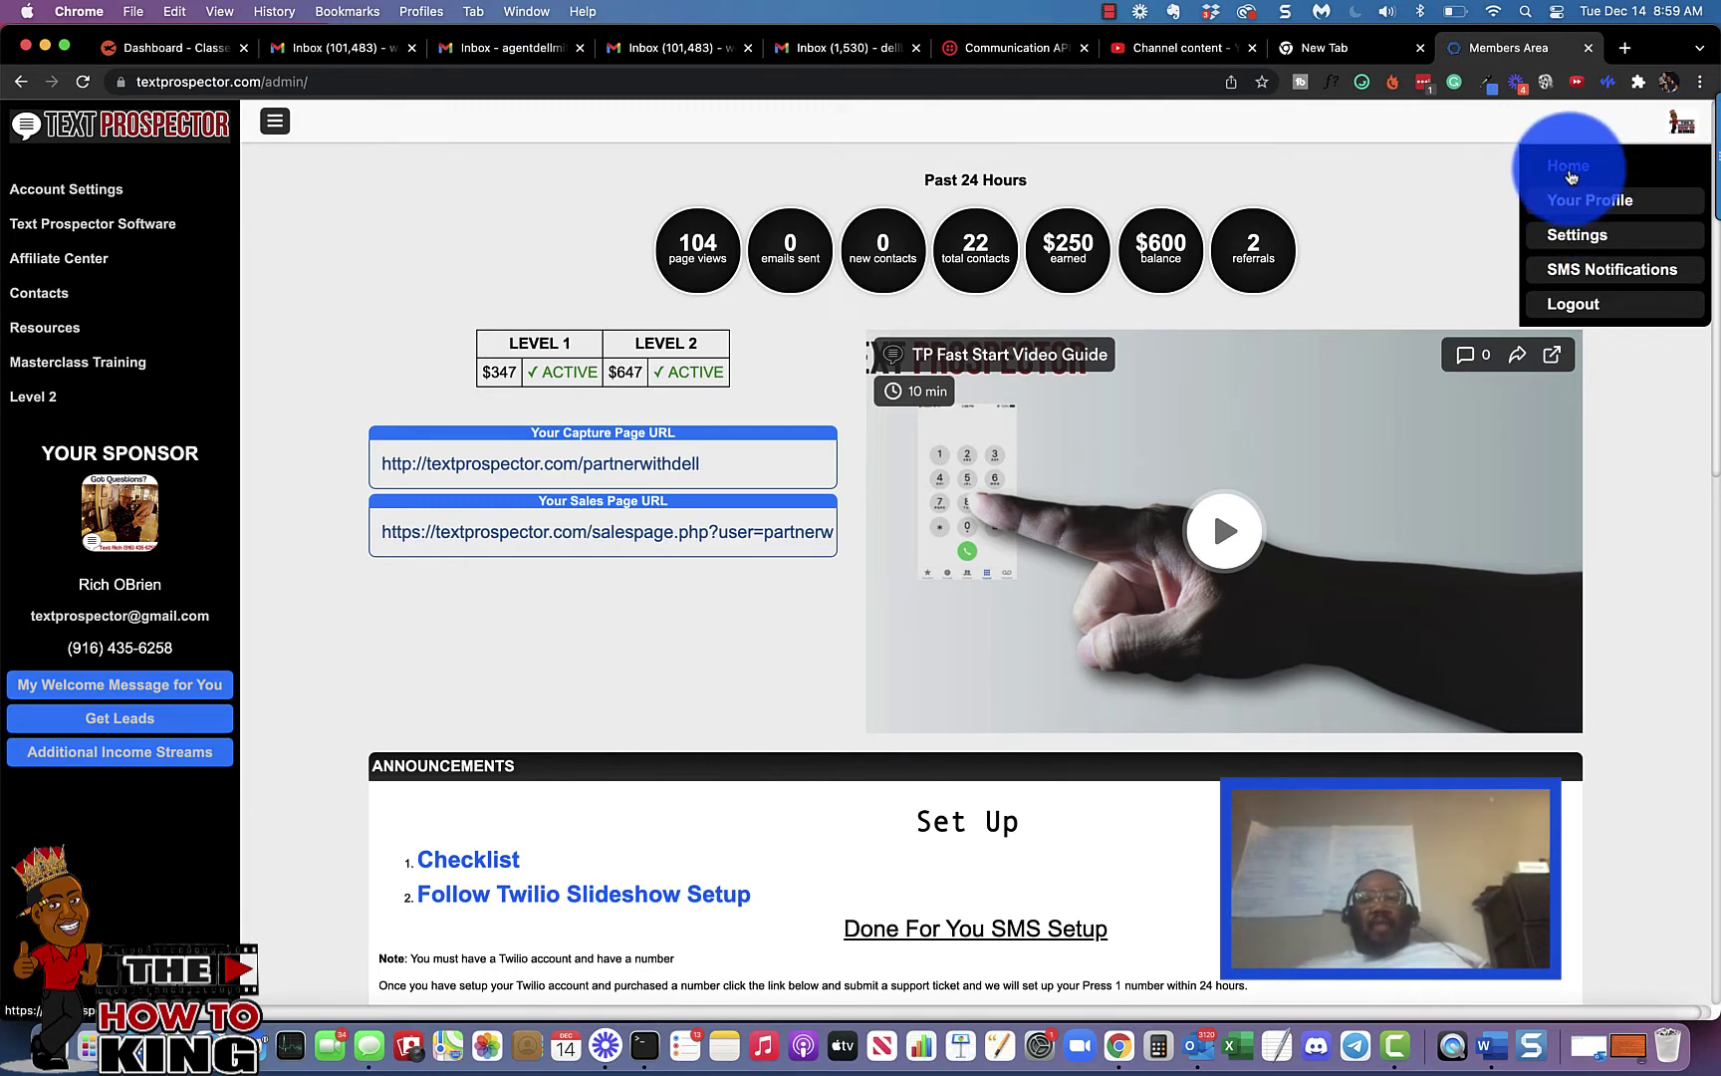
pyautogui.click(1575, 206)
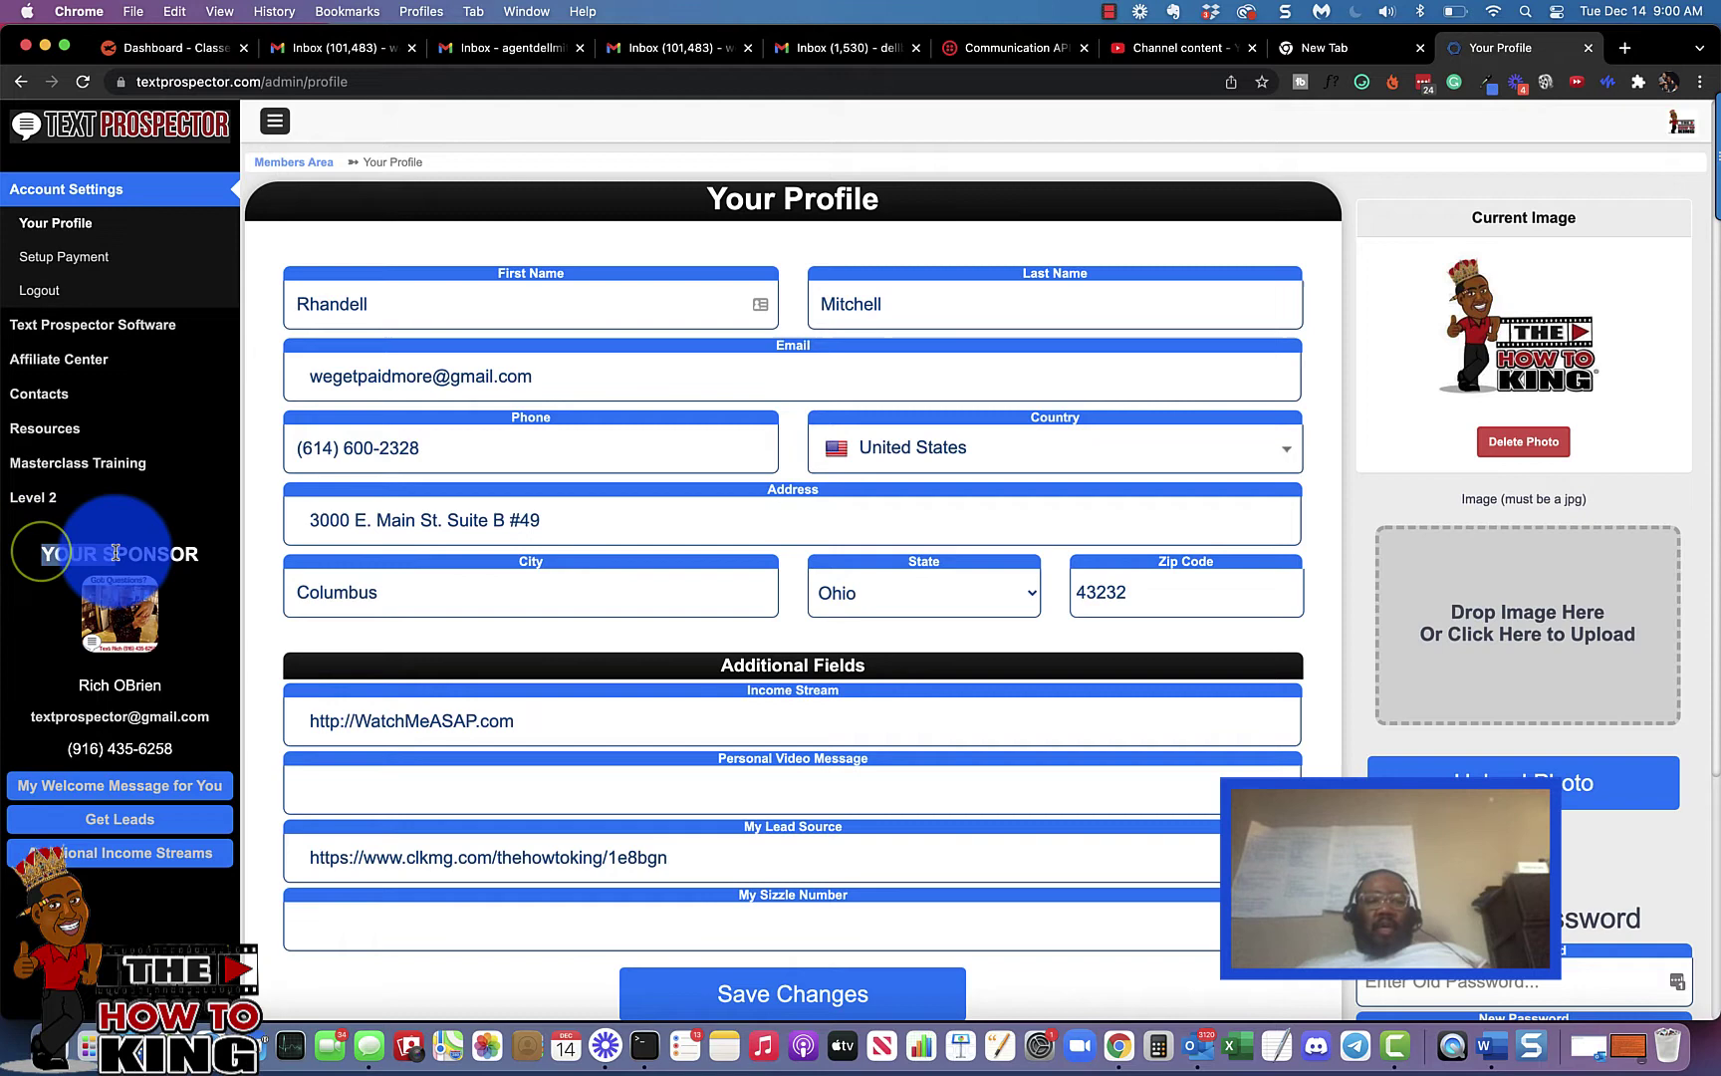
pyautogui.moveTo(40, 551); pyautogui.dragTo(204, 555)
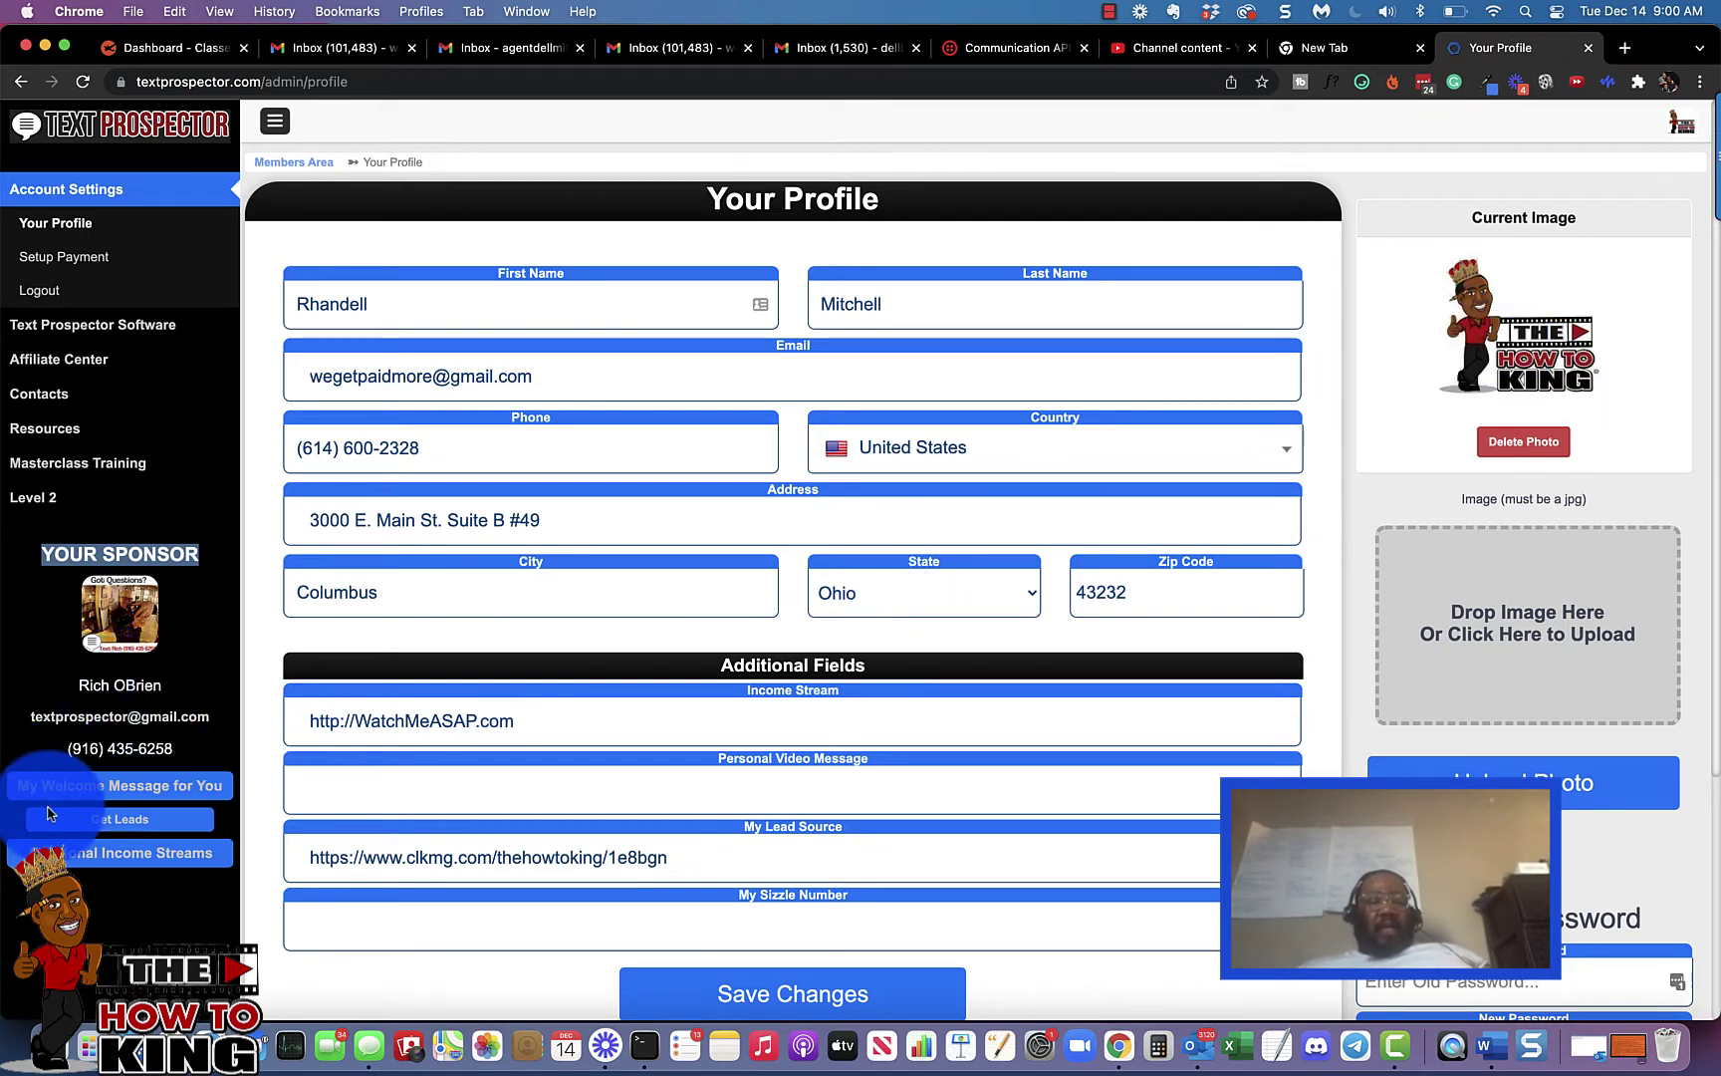
pyautogui.click(128, 789)
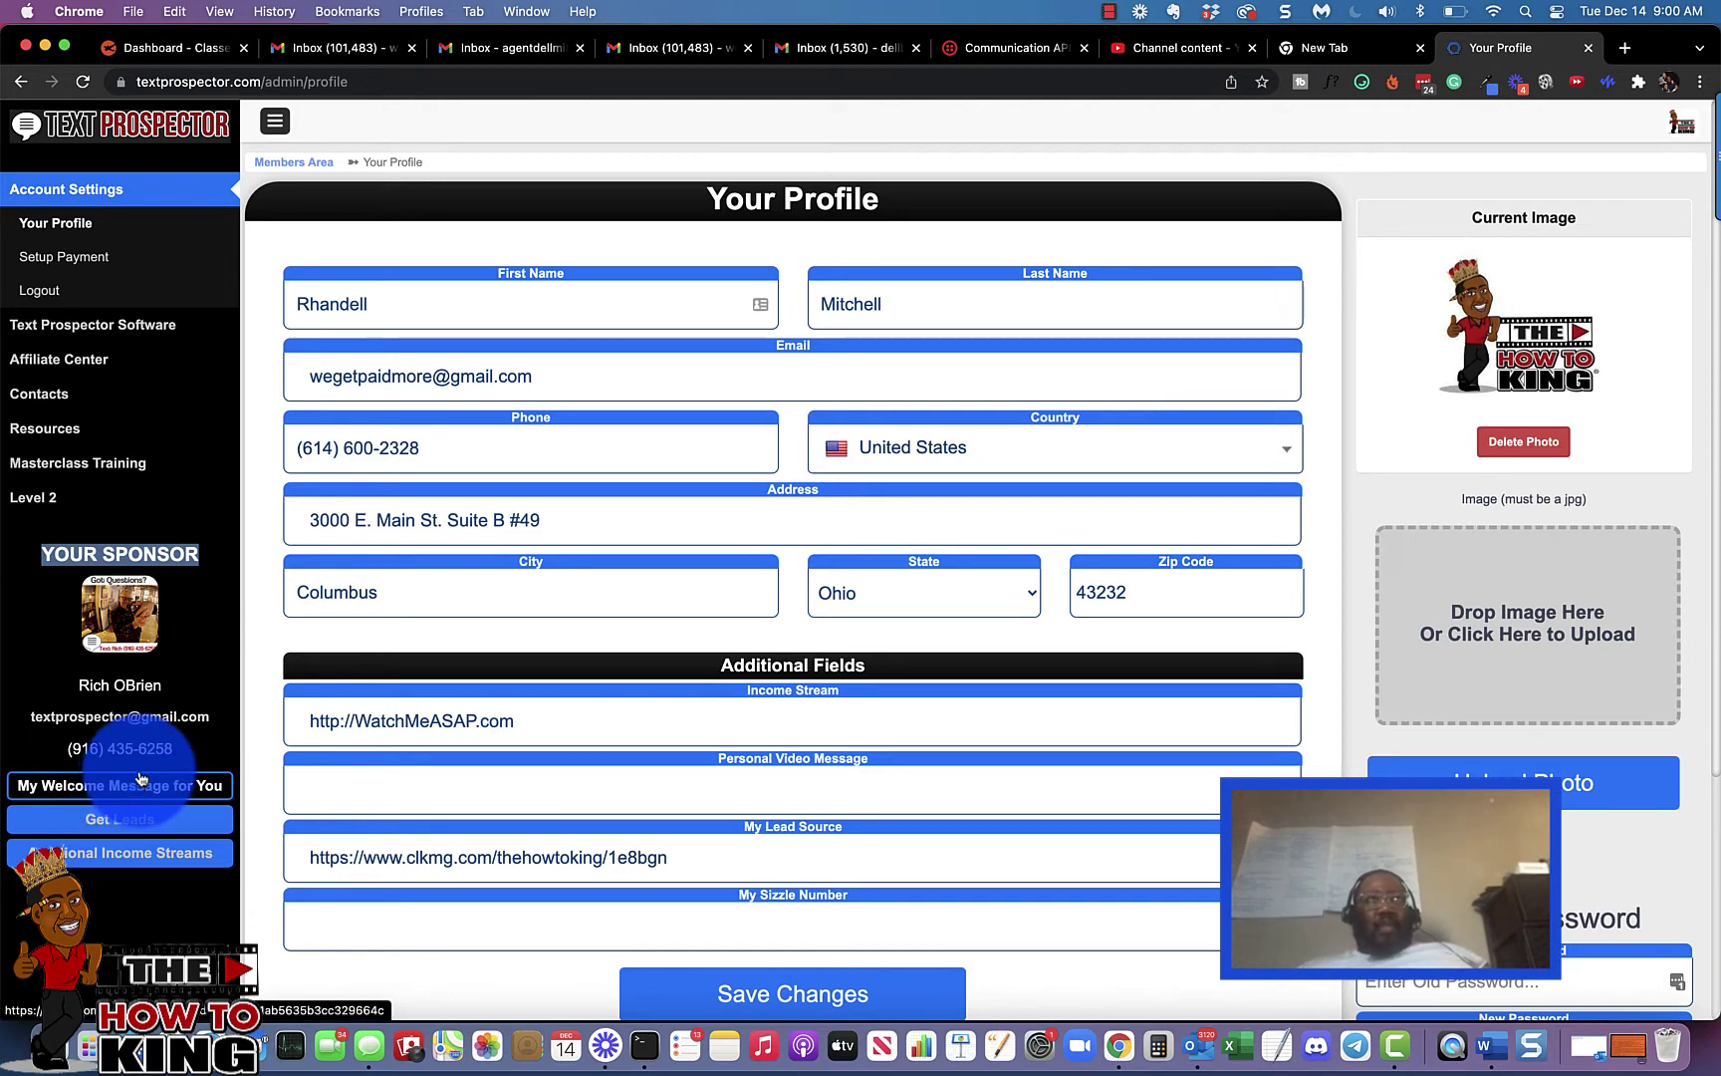
pyautogui.click(120, 864)
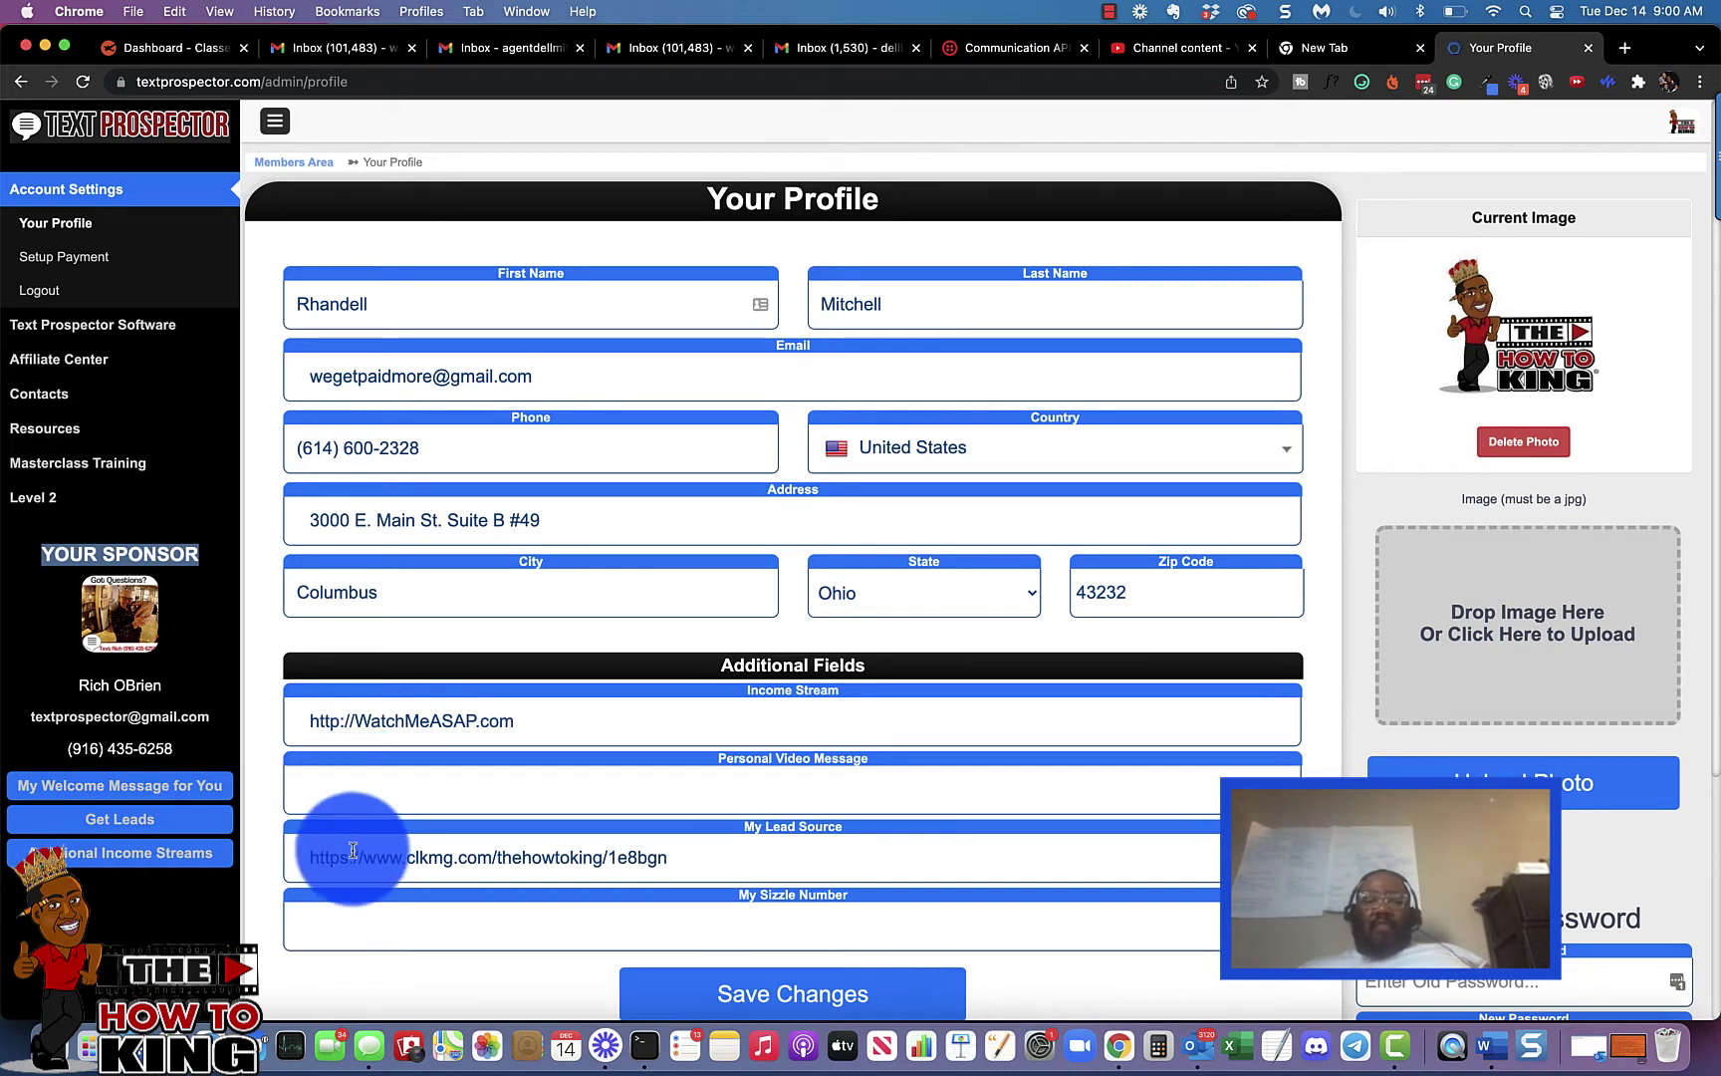
pyautogui.scroll(-2, 537, 877)
pyautogui.scroll(-1, 537, 877)
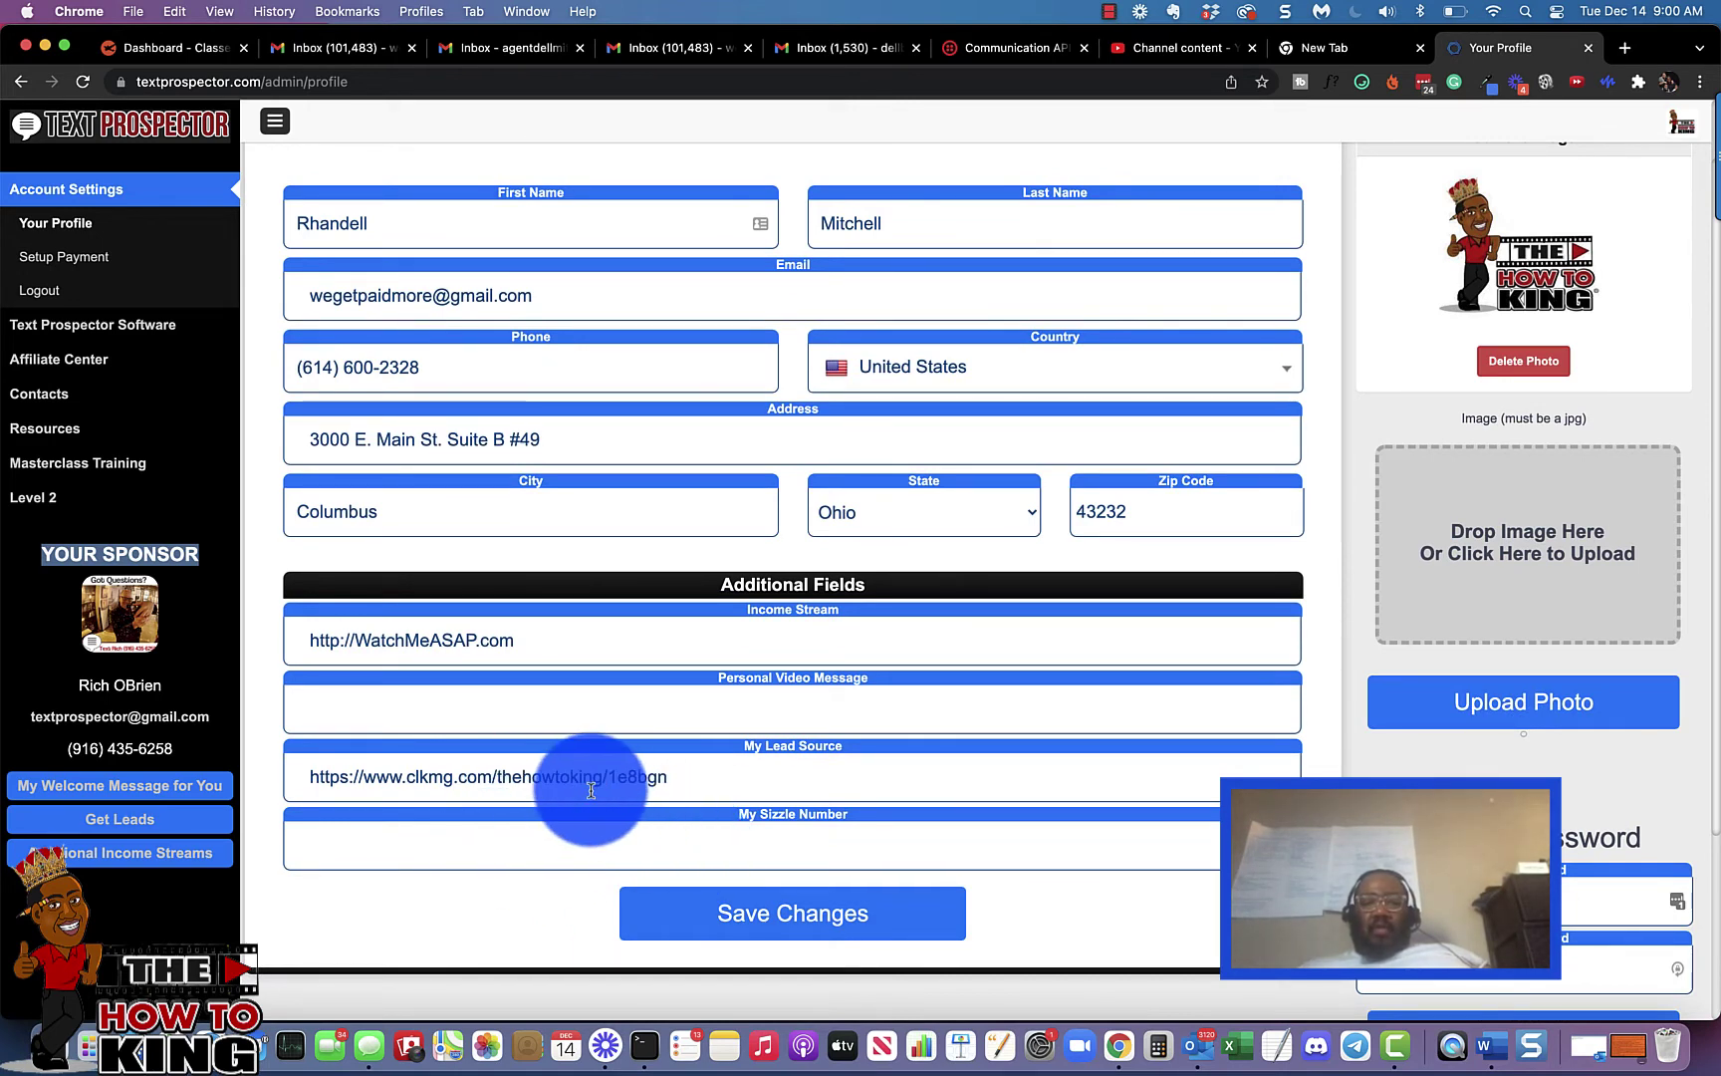
pyautogui.scroll(3, 794, 792)
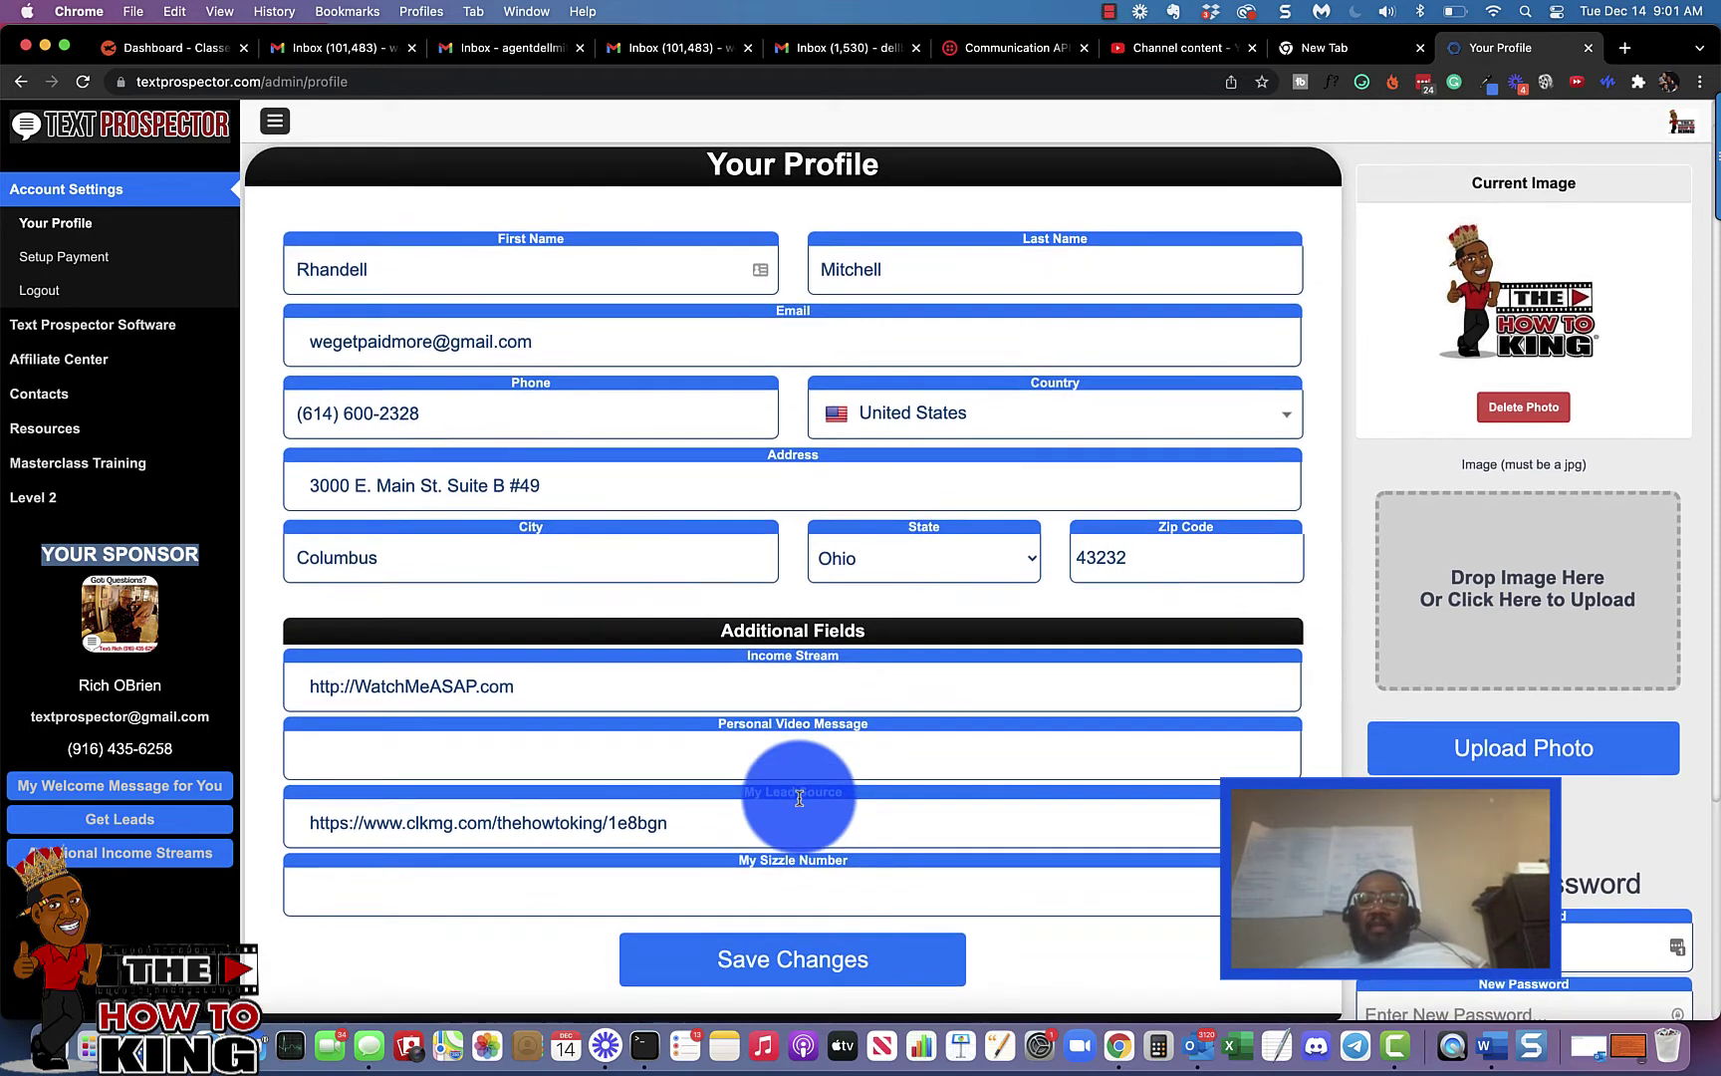
pyautogui.scroll(-1, 799, 798)
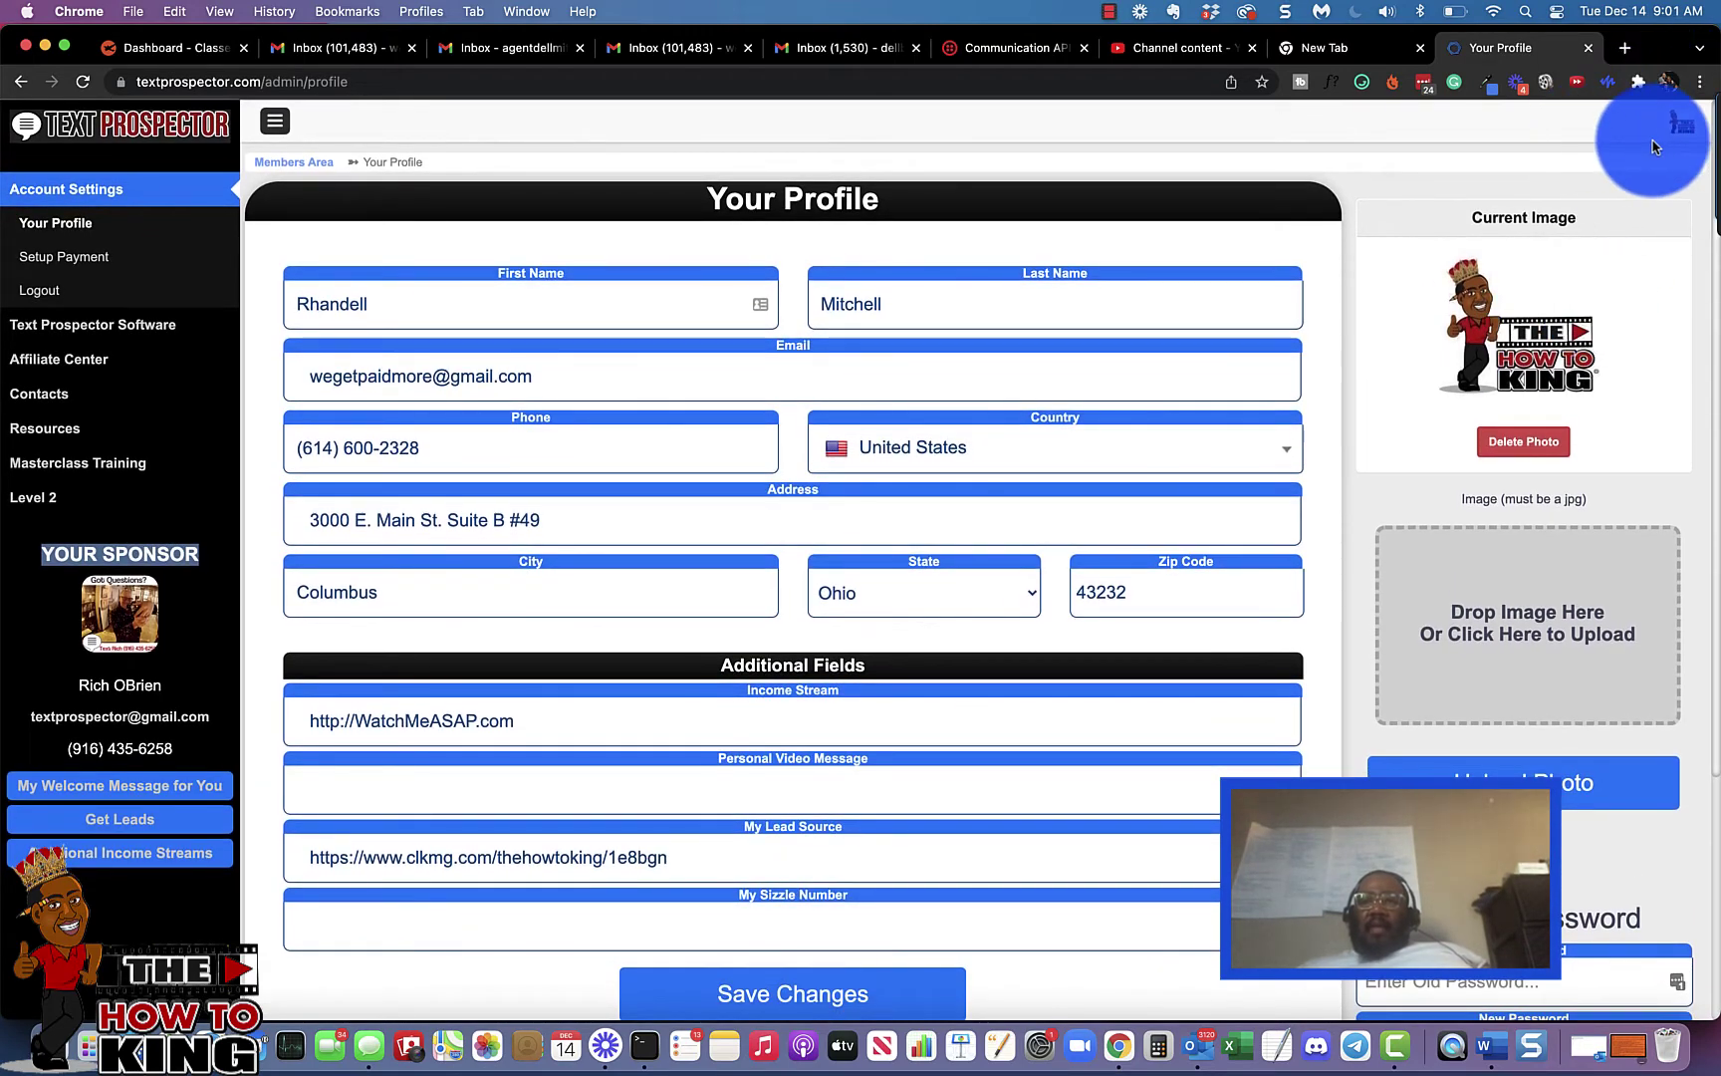
# Step: Go to account Settings and open the Redirect URL's salespage link in a new tab
pyautogui.click(1681, 128)
pyautogui.click(1577, 237)
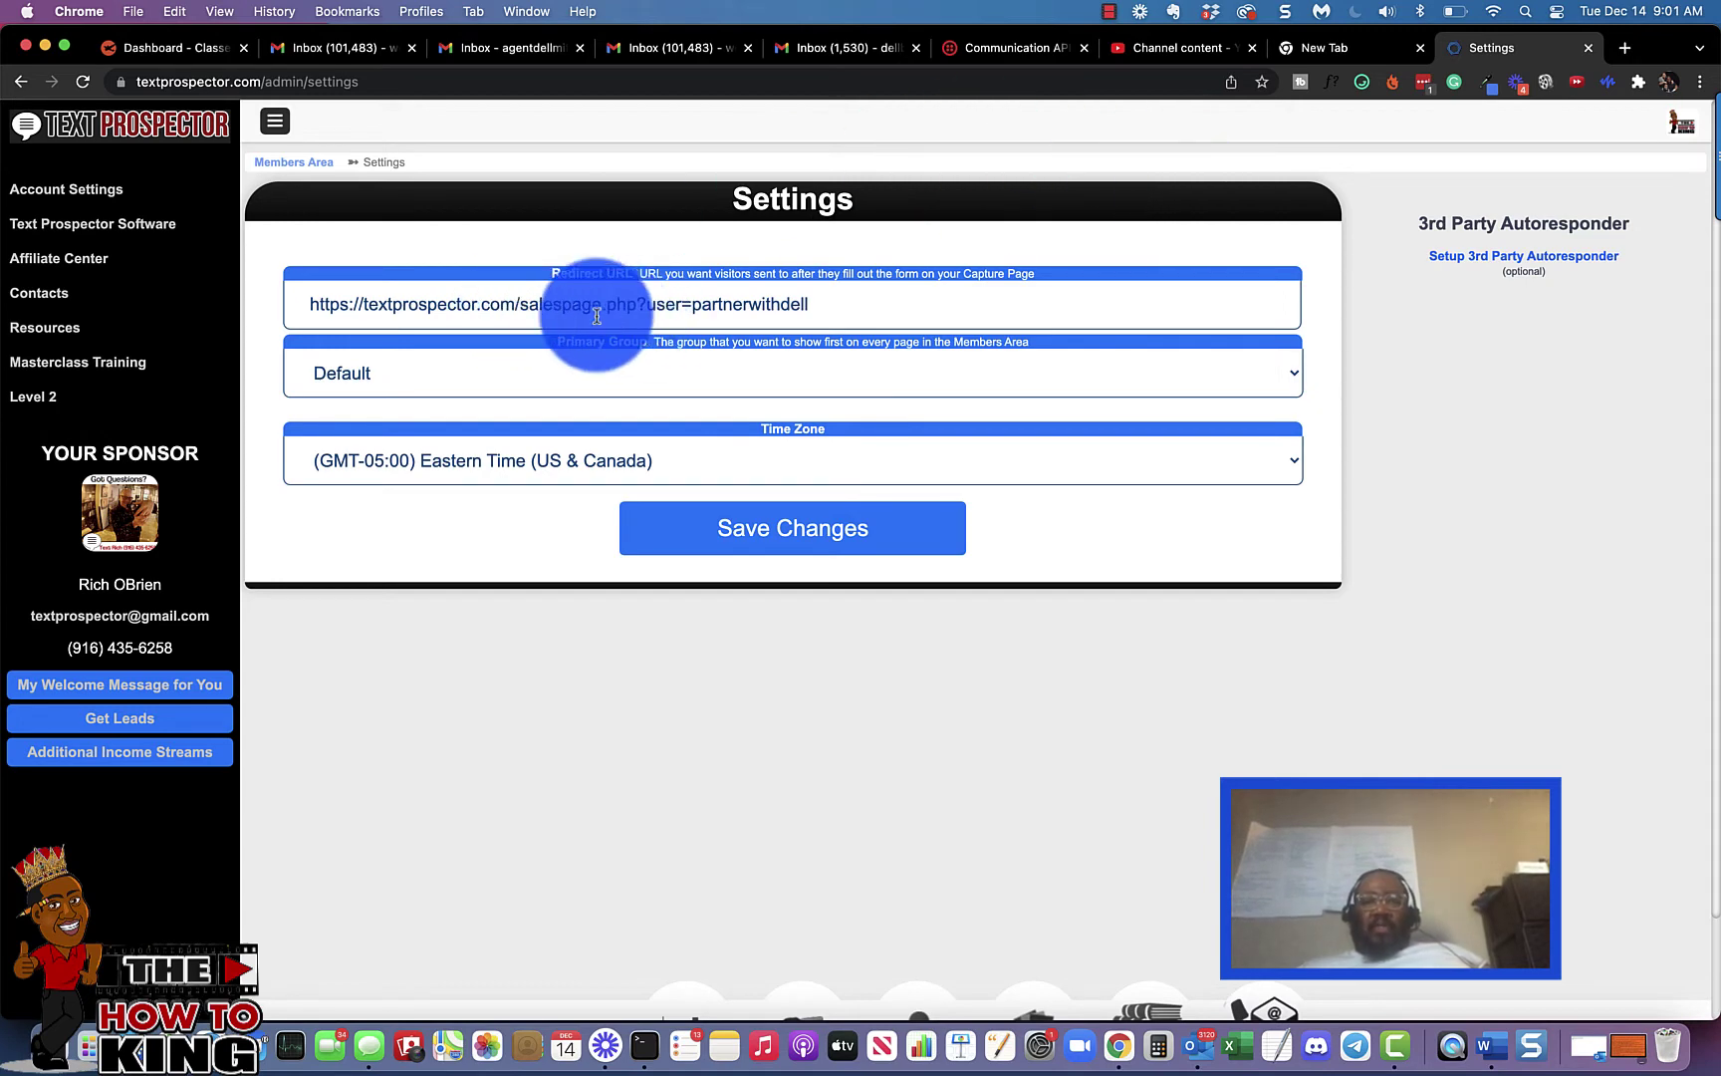
pyautogui.click(565, 307)
pyautogui.rightClick(565, 308)
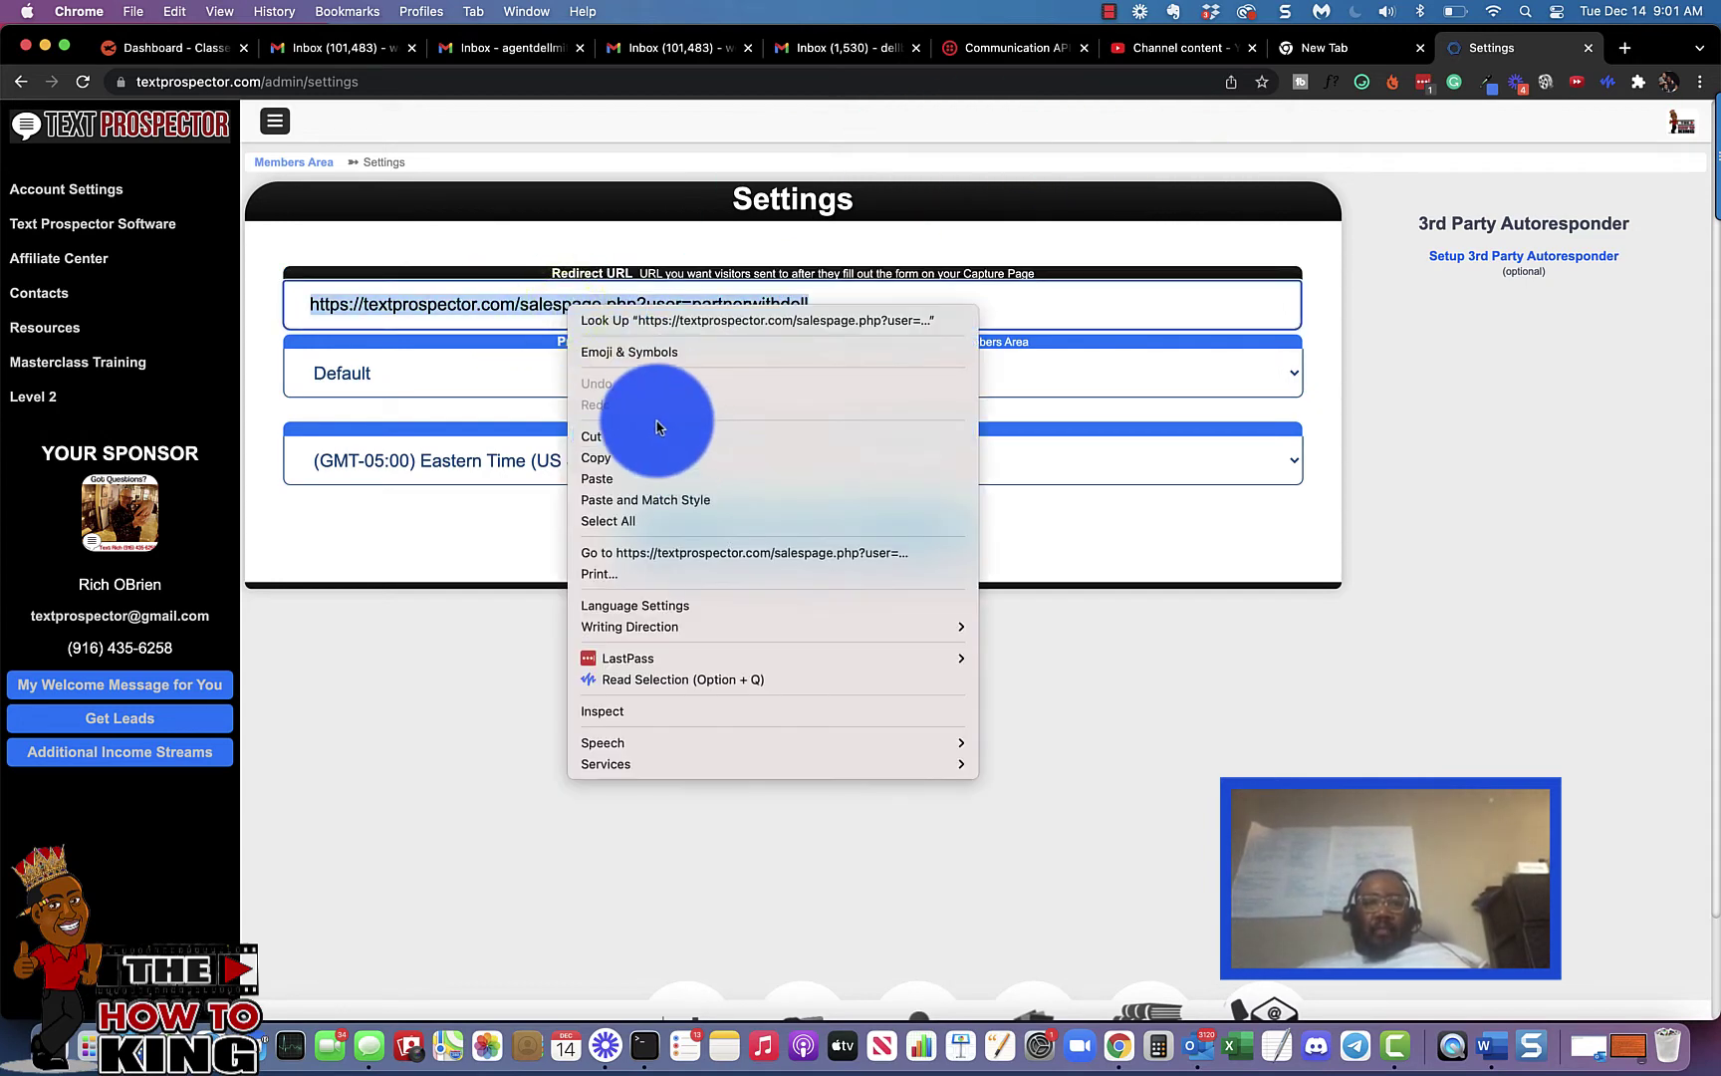
pyautogui.click(662, 553)
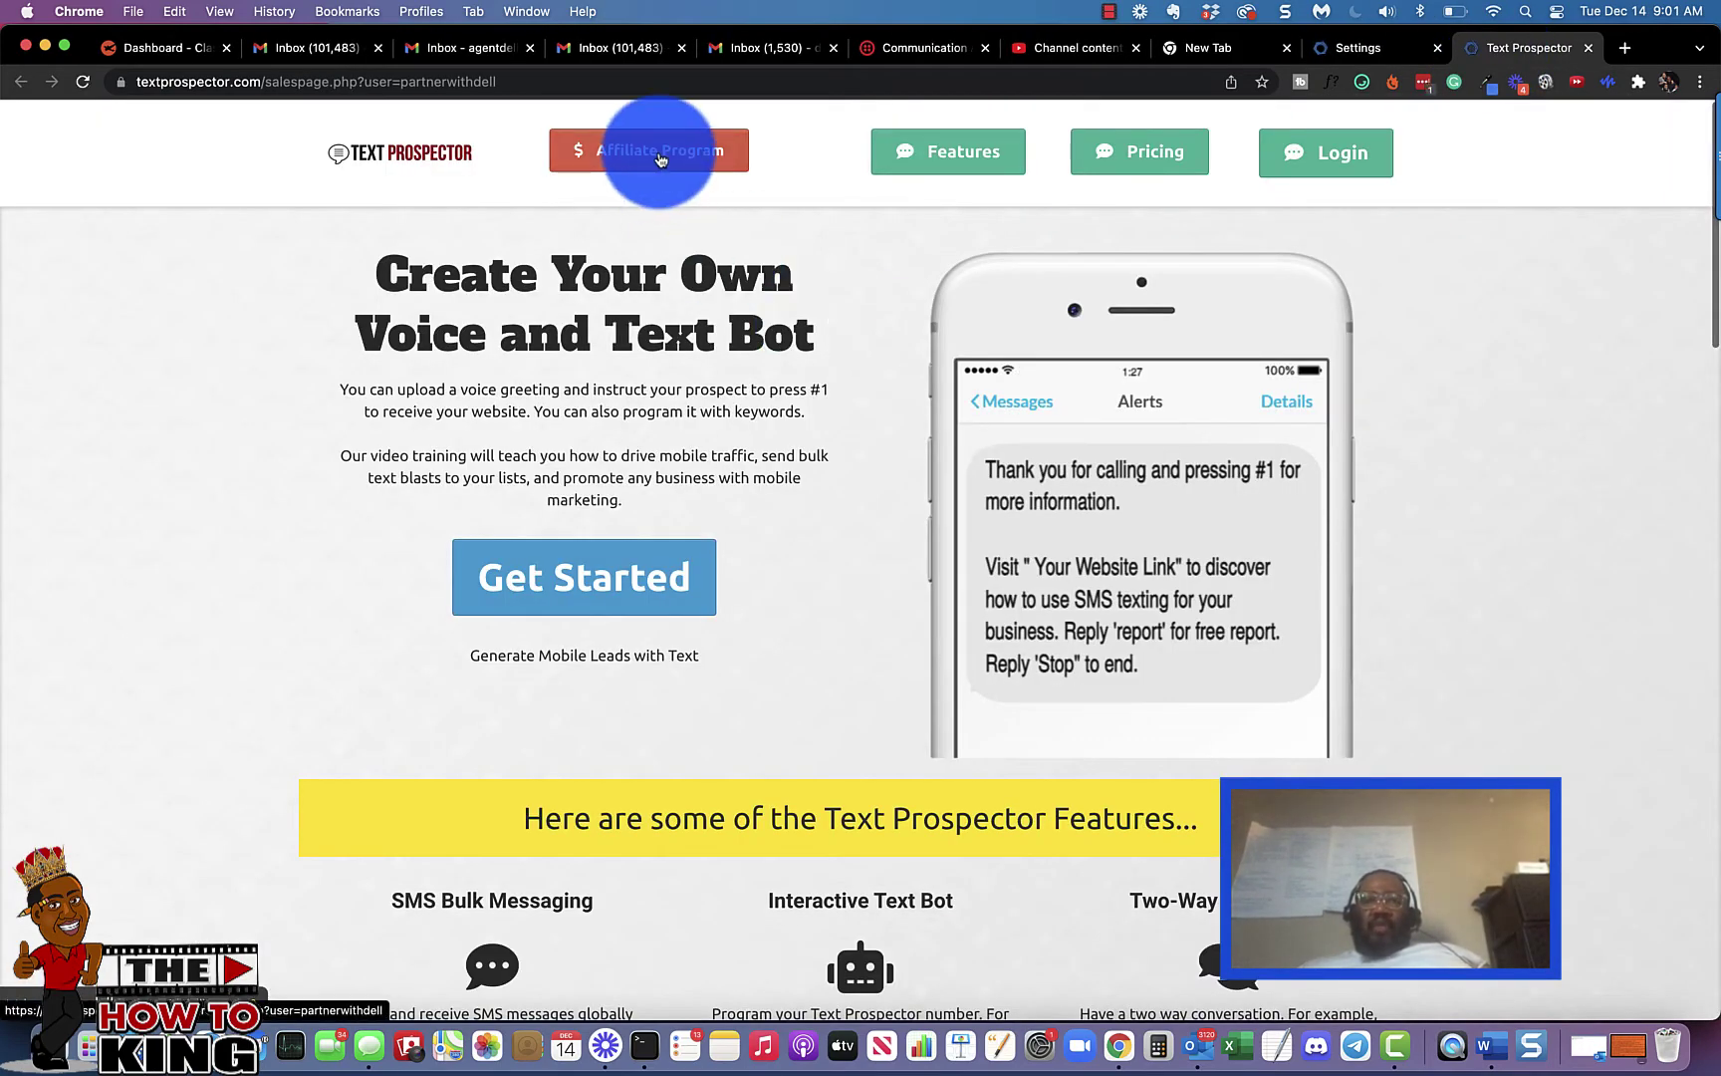
# Step: Browse the sales page, view the affiliate program page, and cut its page address
pyautogui.scroll(-15, 547, 683)
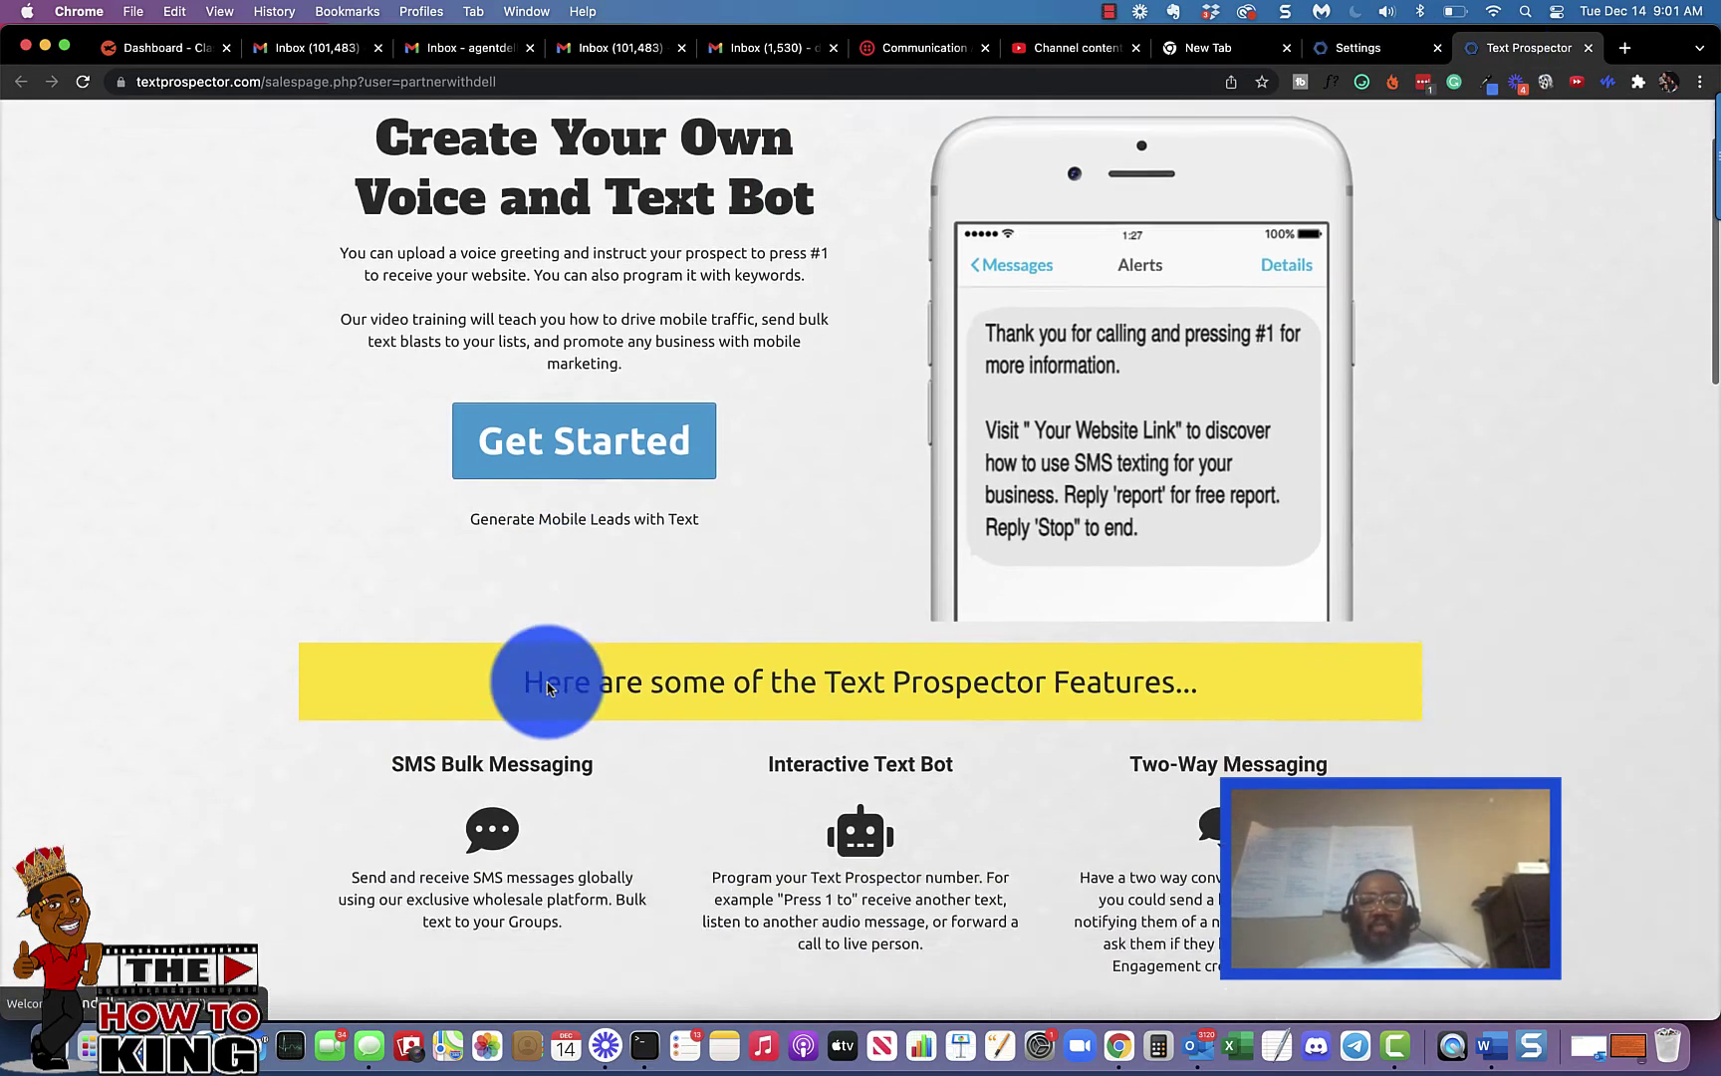
pyautogui.scroll(15, 547, 685)
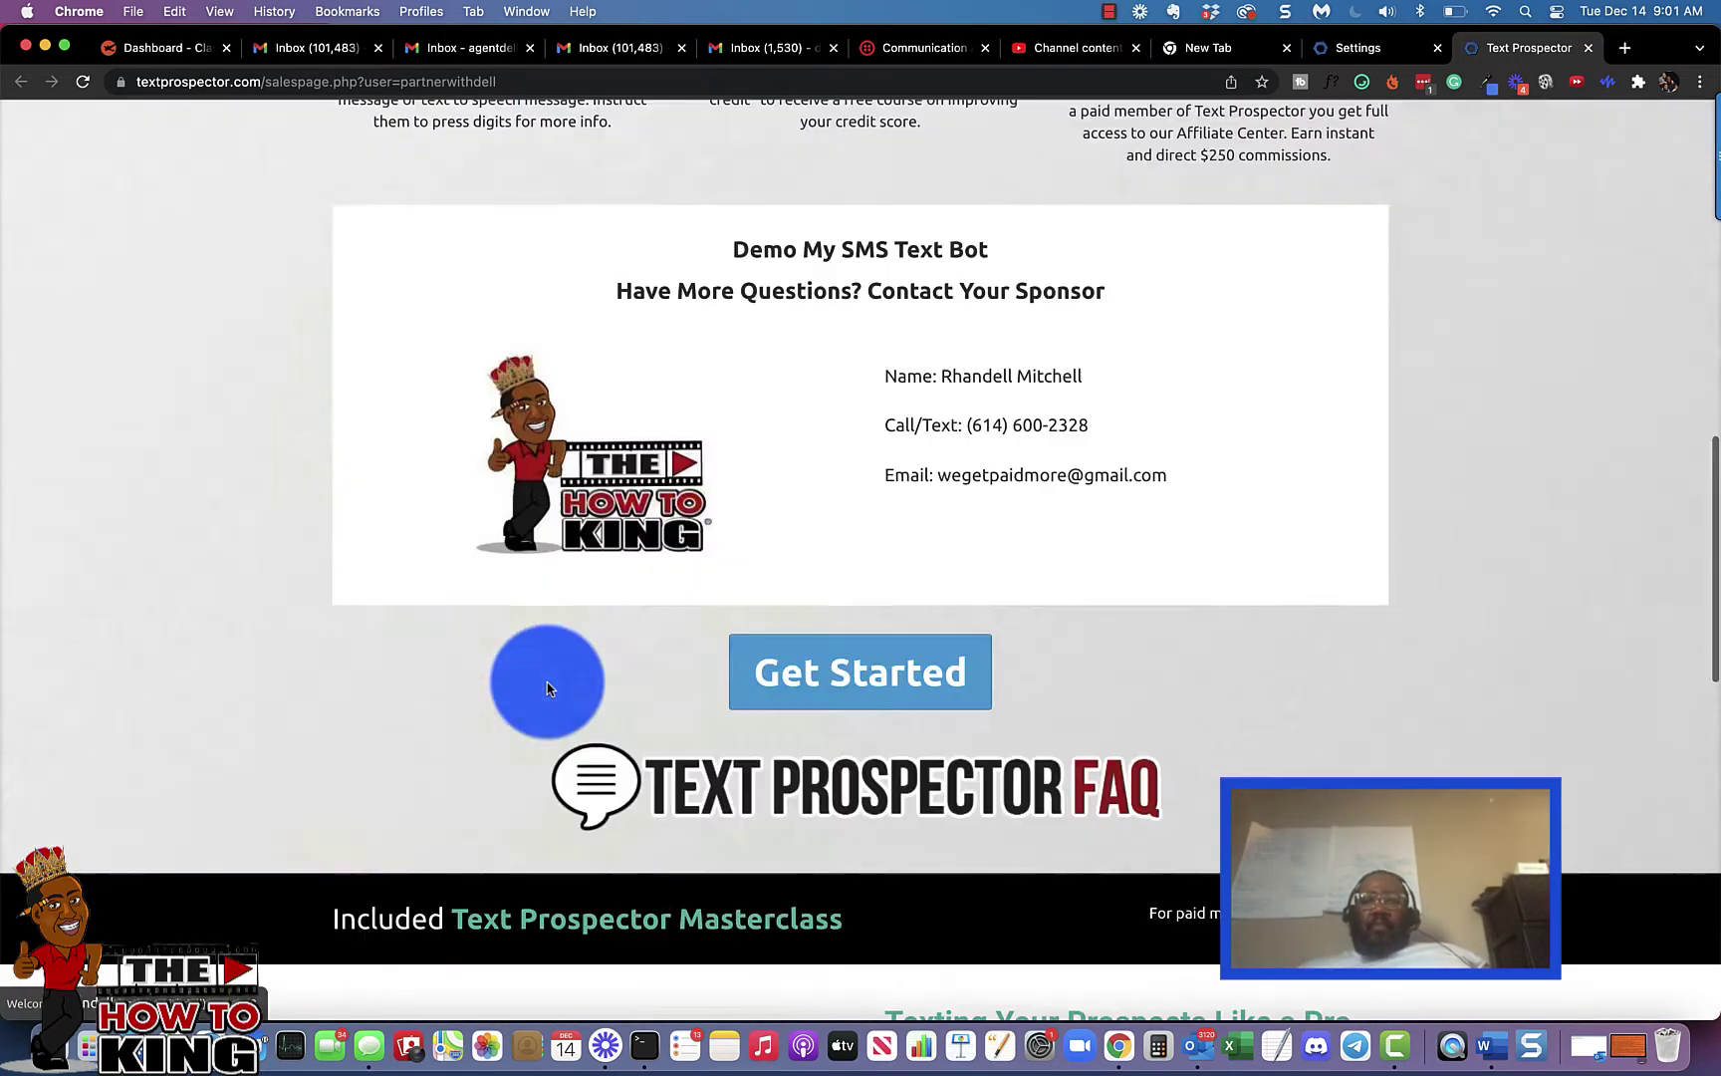
pyautogui.click(654, 150)
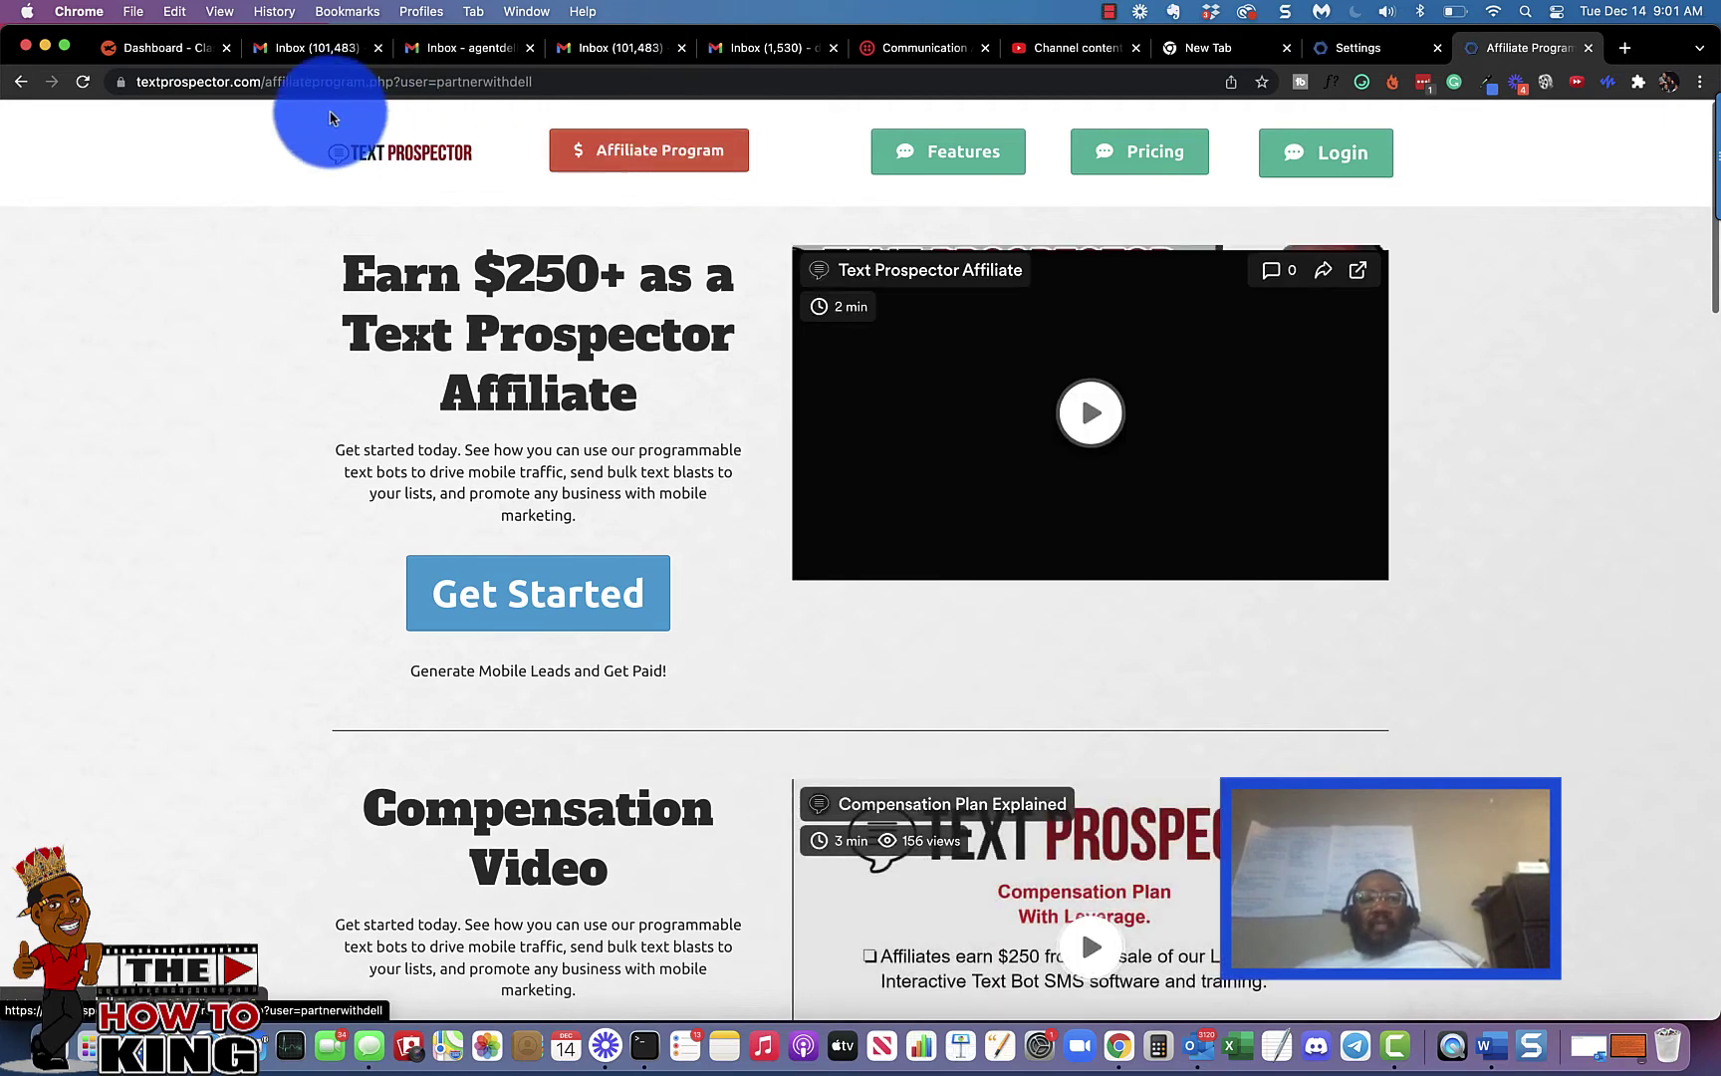
pyautogui.click(308, 81)
pyautogui.rightClick(309, 84)
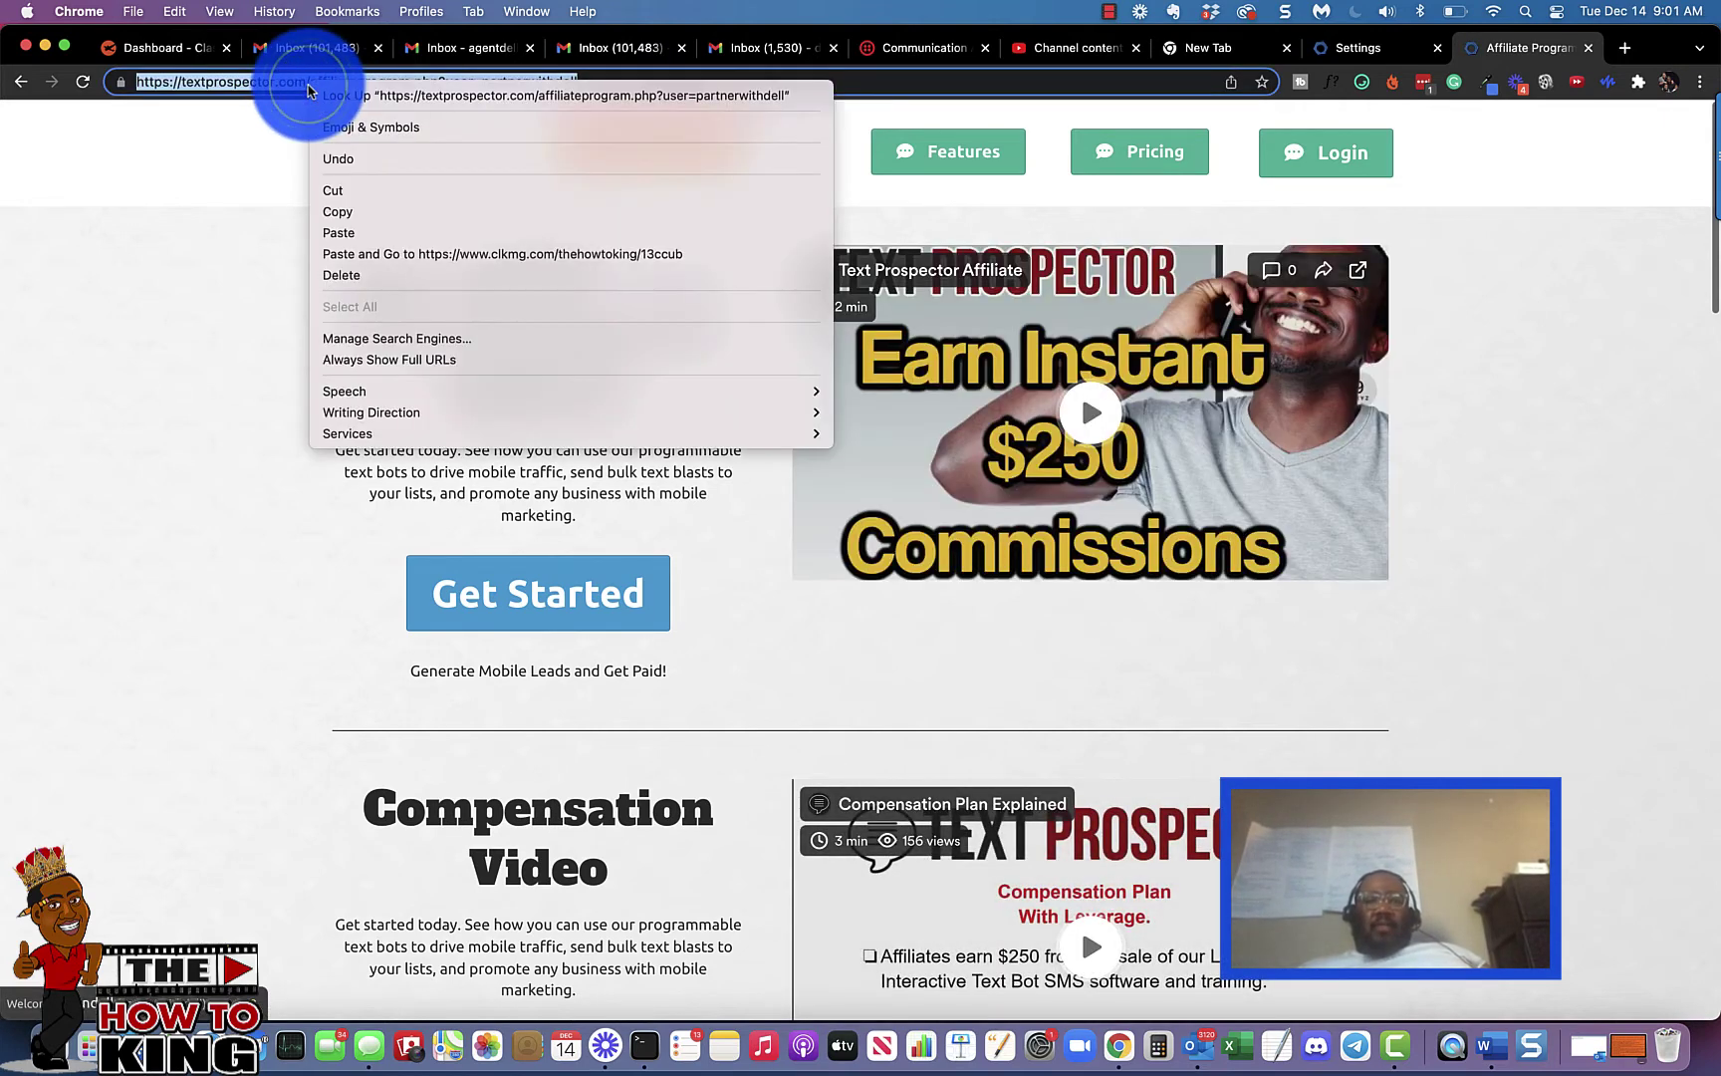
pyautogui.click(339, 197)
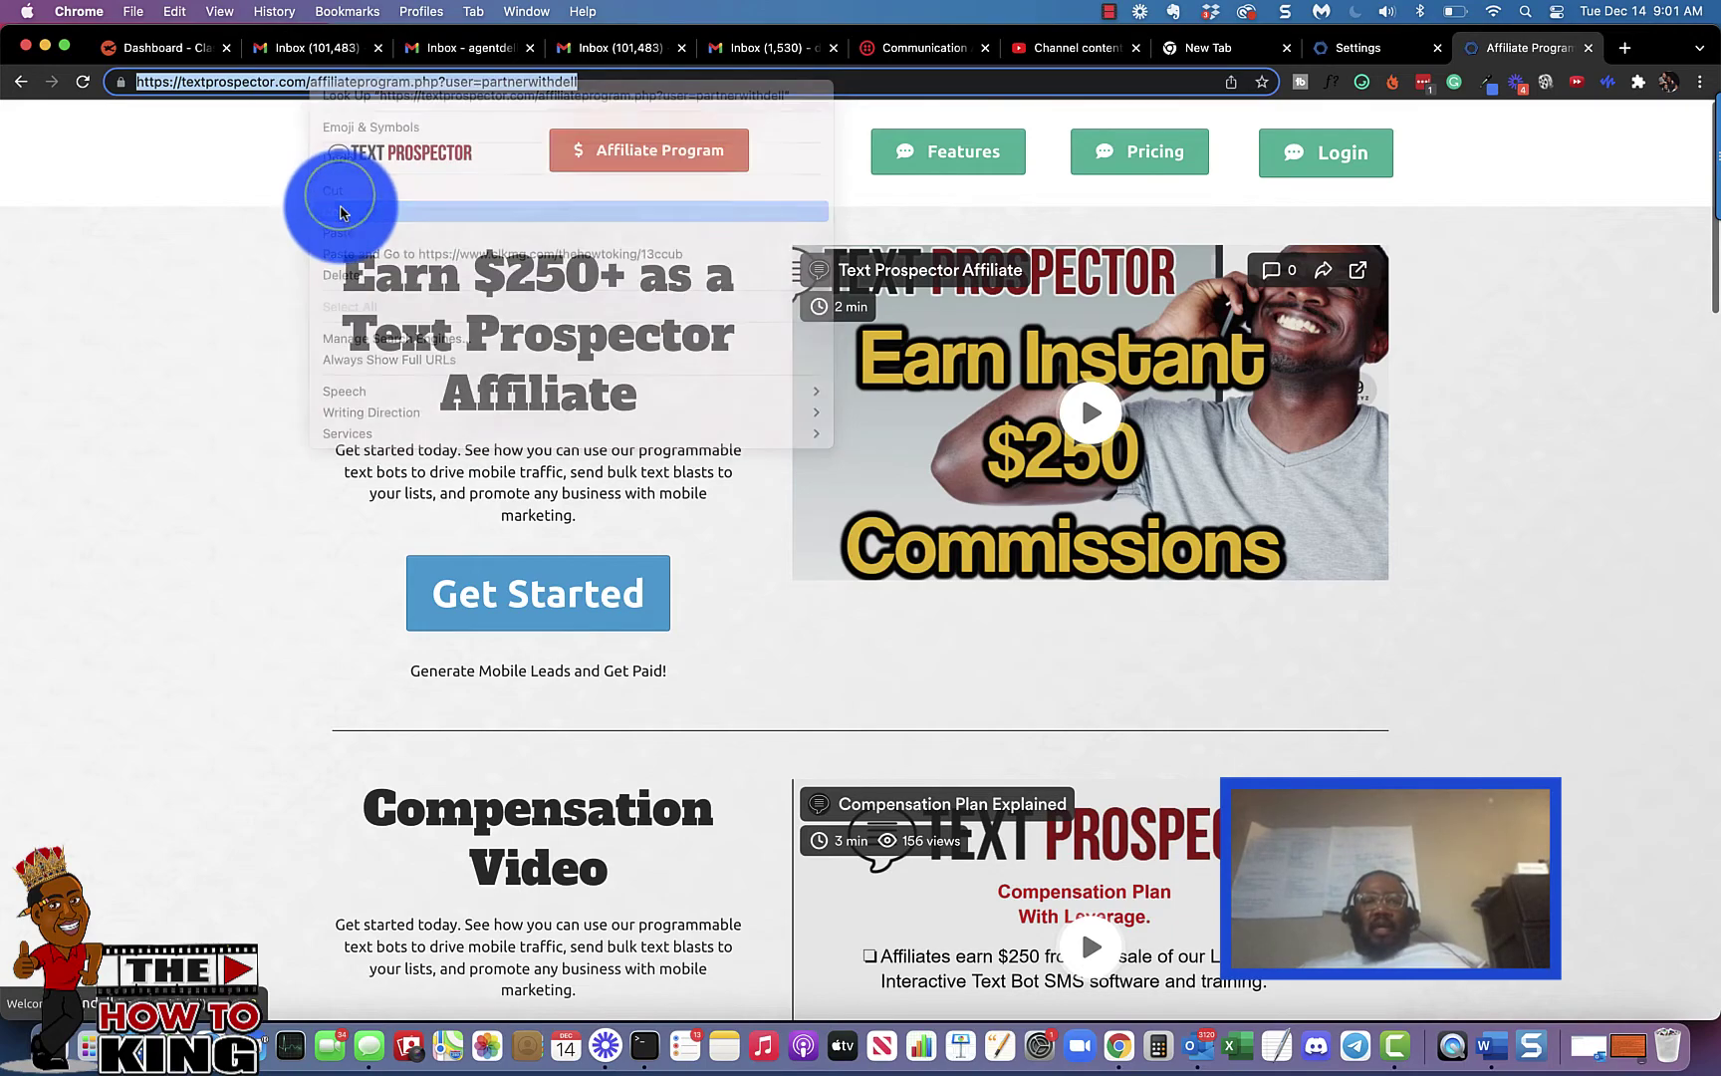
# Step: Scroll the page back to the top and return to the Settings tab
pyautogui.click(184, 332)
pyautogui.hscroll(-5, 518, 419)
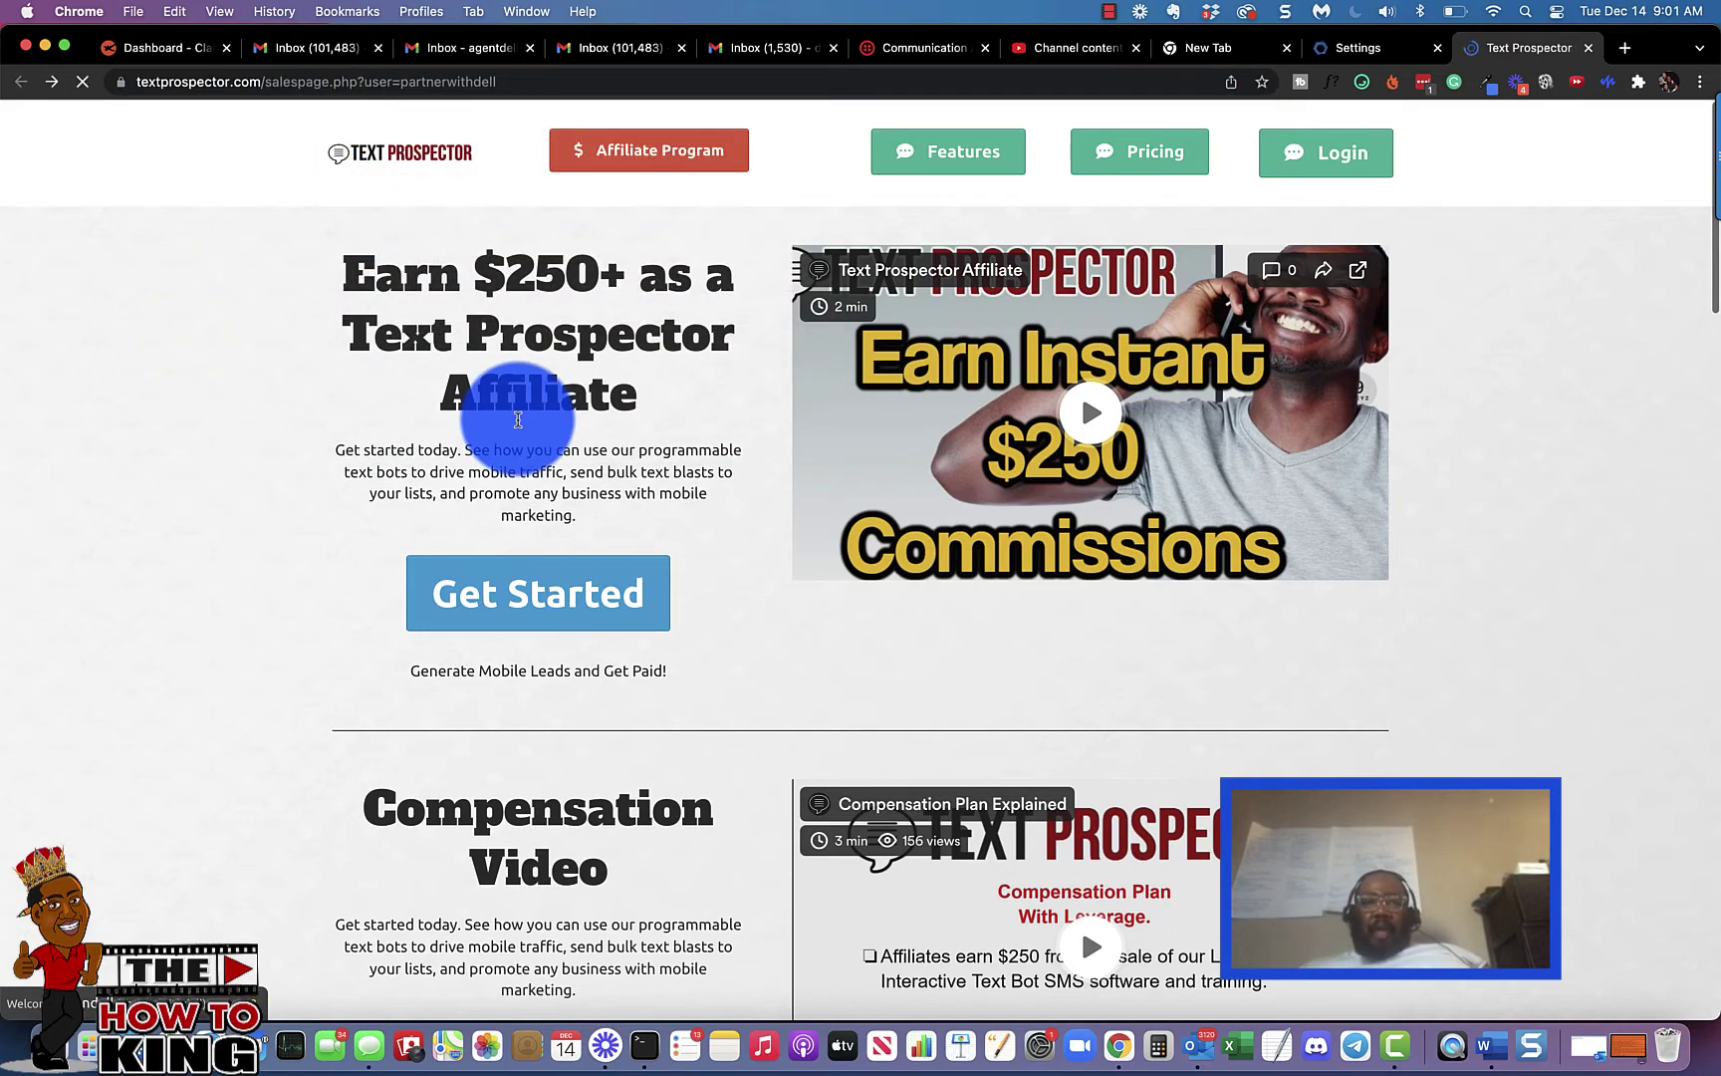
pyautogui.scroll(-1, 518, 419)
pyautogui.scroll(-7, 518, 419)
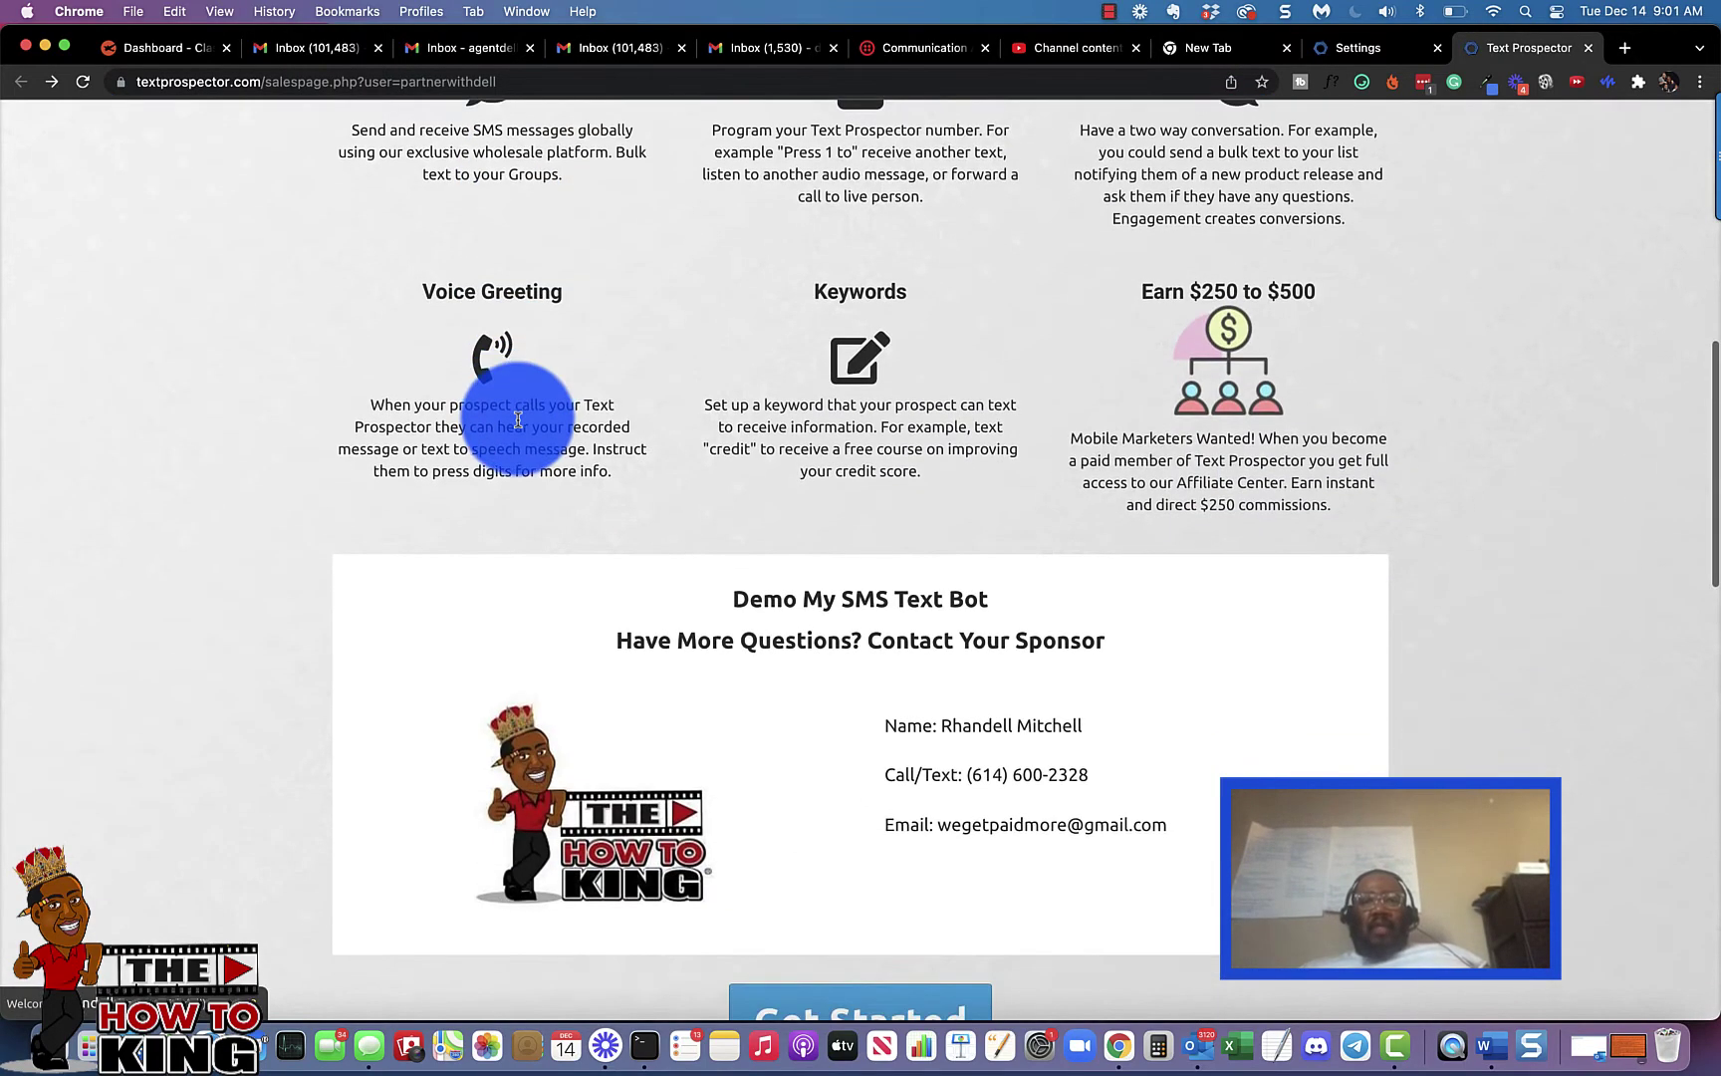
pyautogui.scroll(4, 518, 420)
pyautogui.scroll(3, 518, 419)
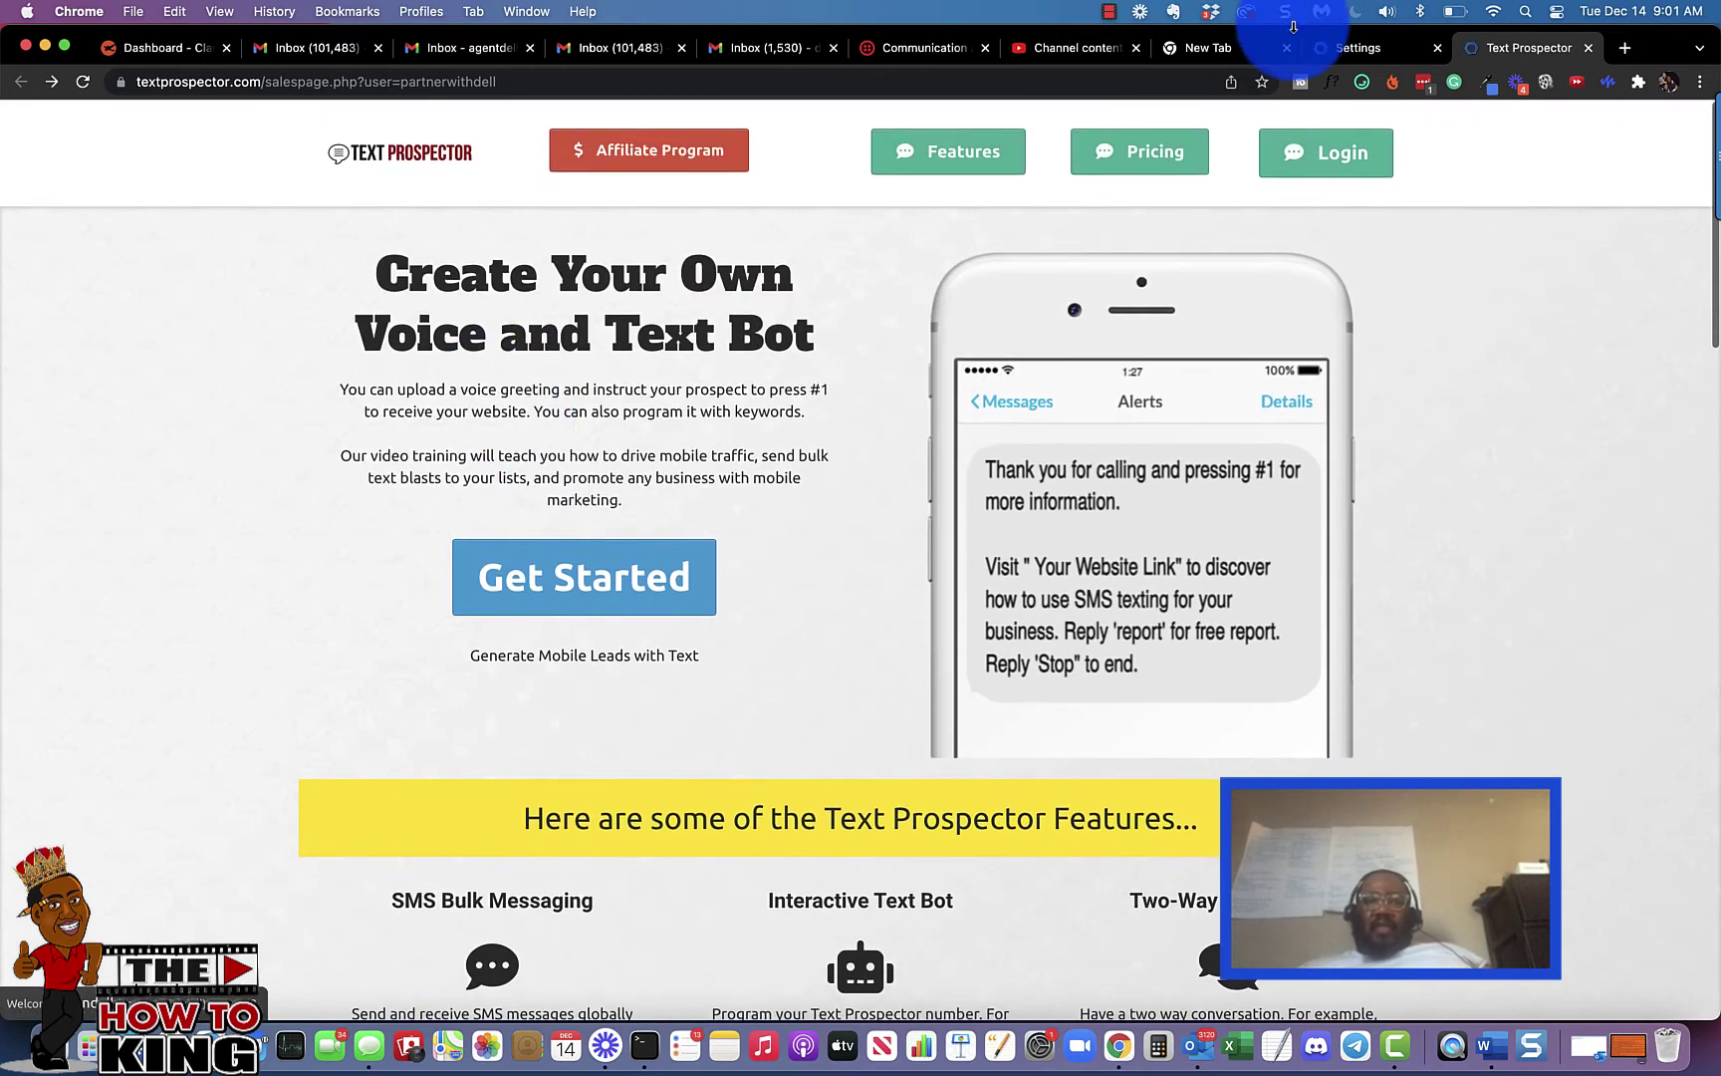
pyautogui.click(1376, 48)
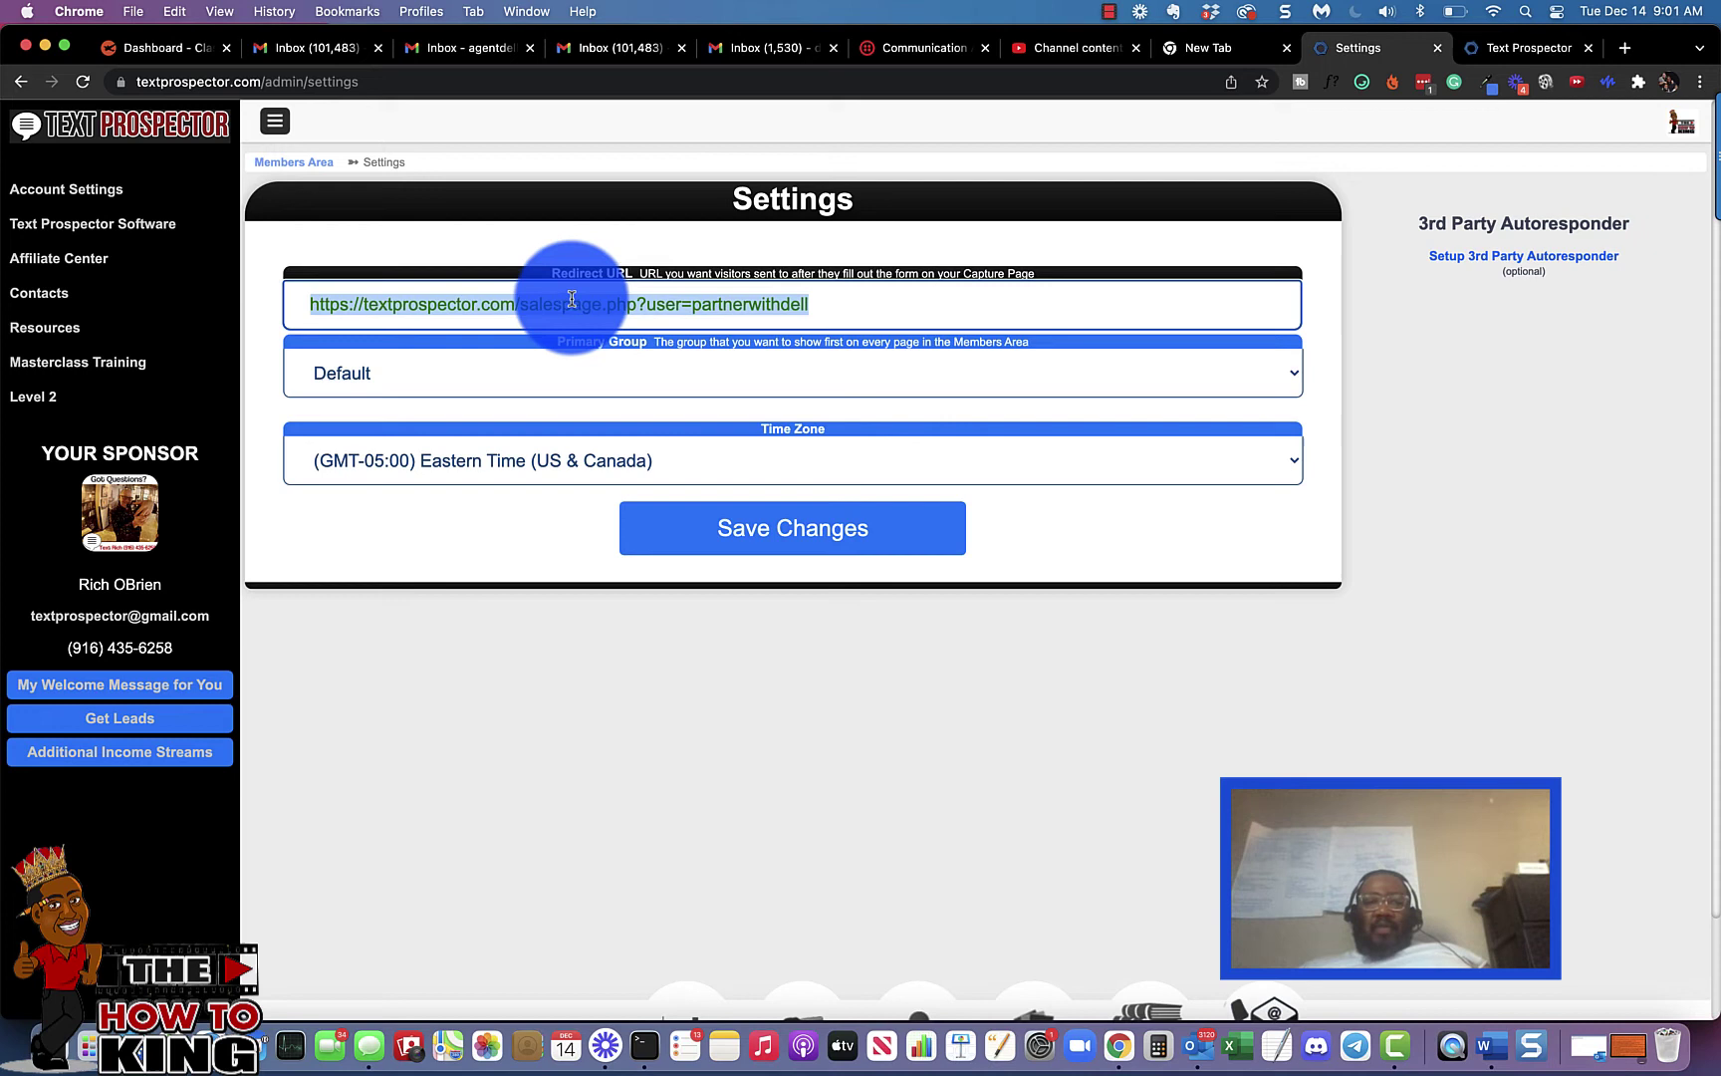
# Step: Keep Primary Group as Default and browse supported third-party autoresponders without saving one
pyautogui.click(792, 397)
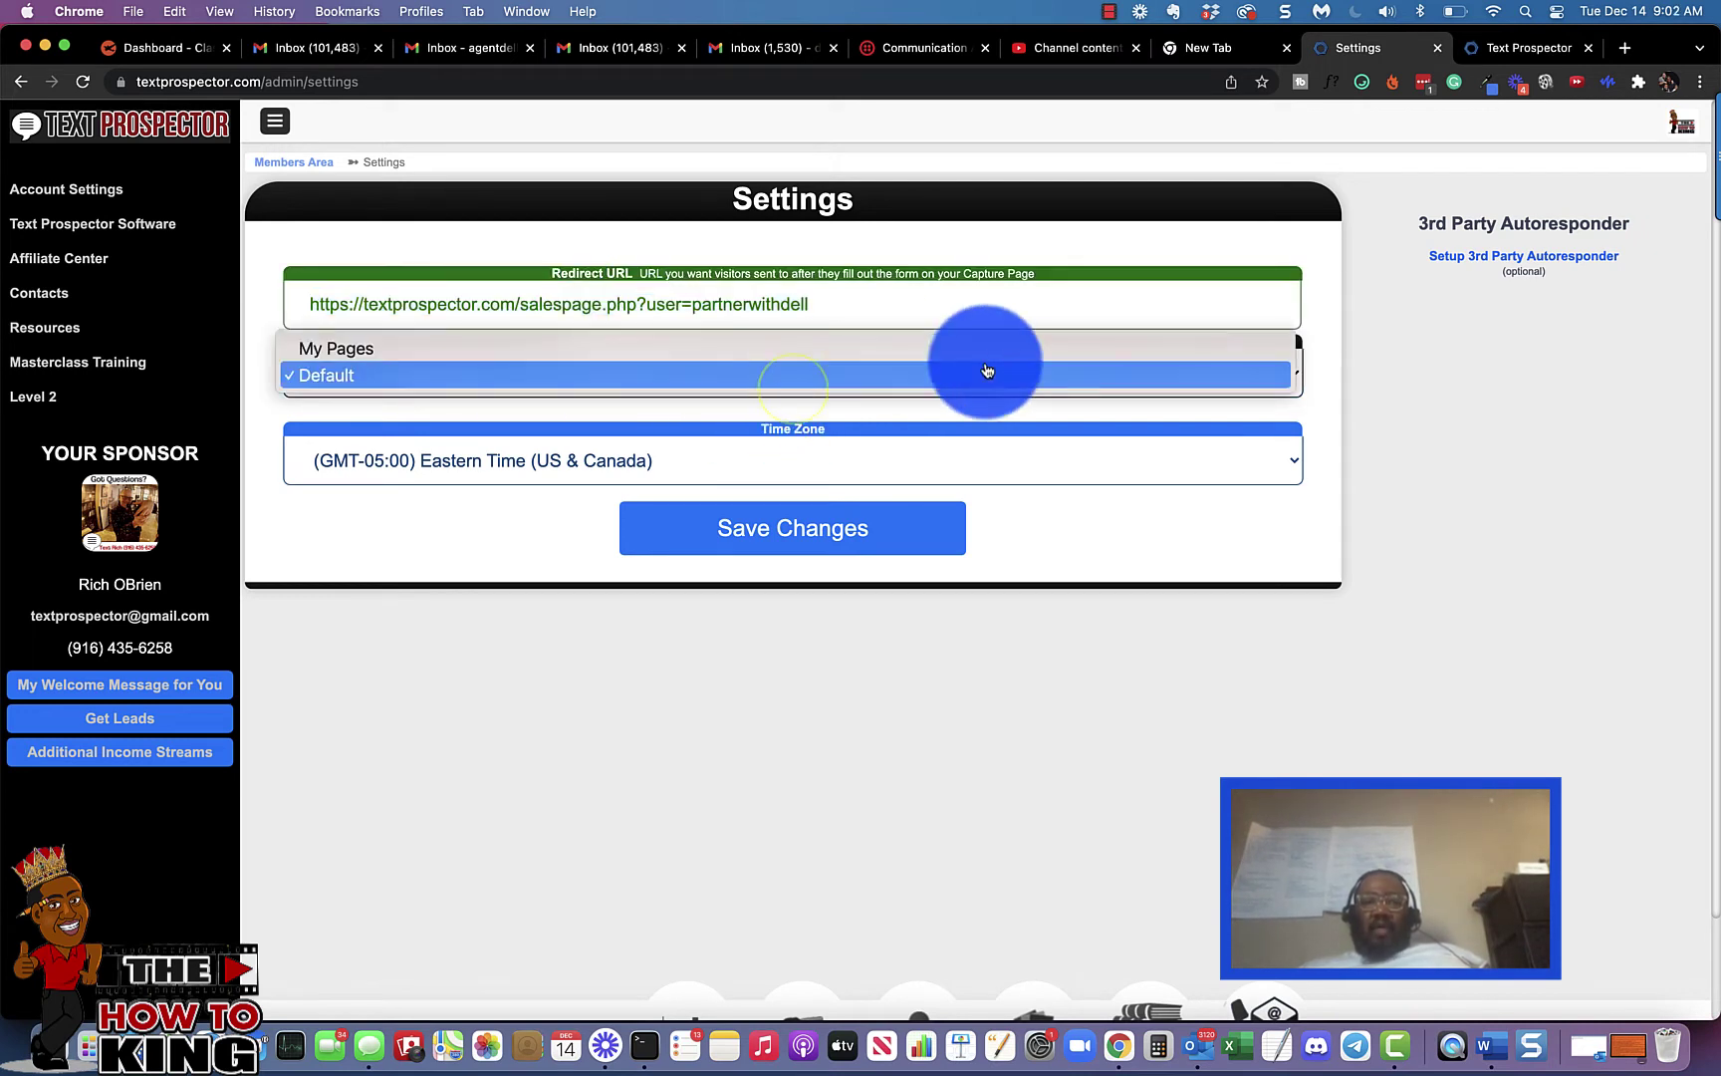
pyautogui.click(1693, 931)
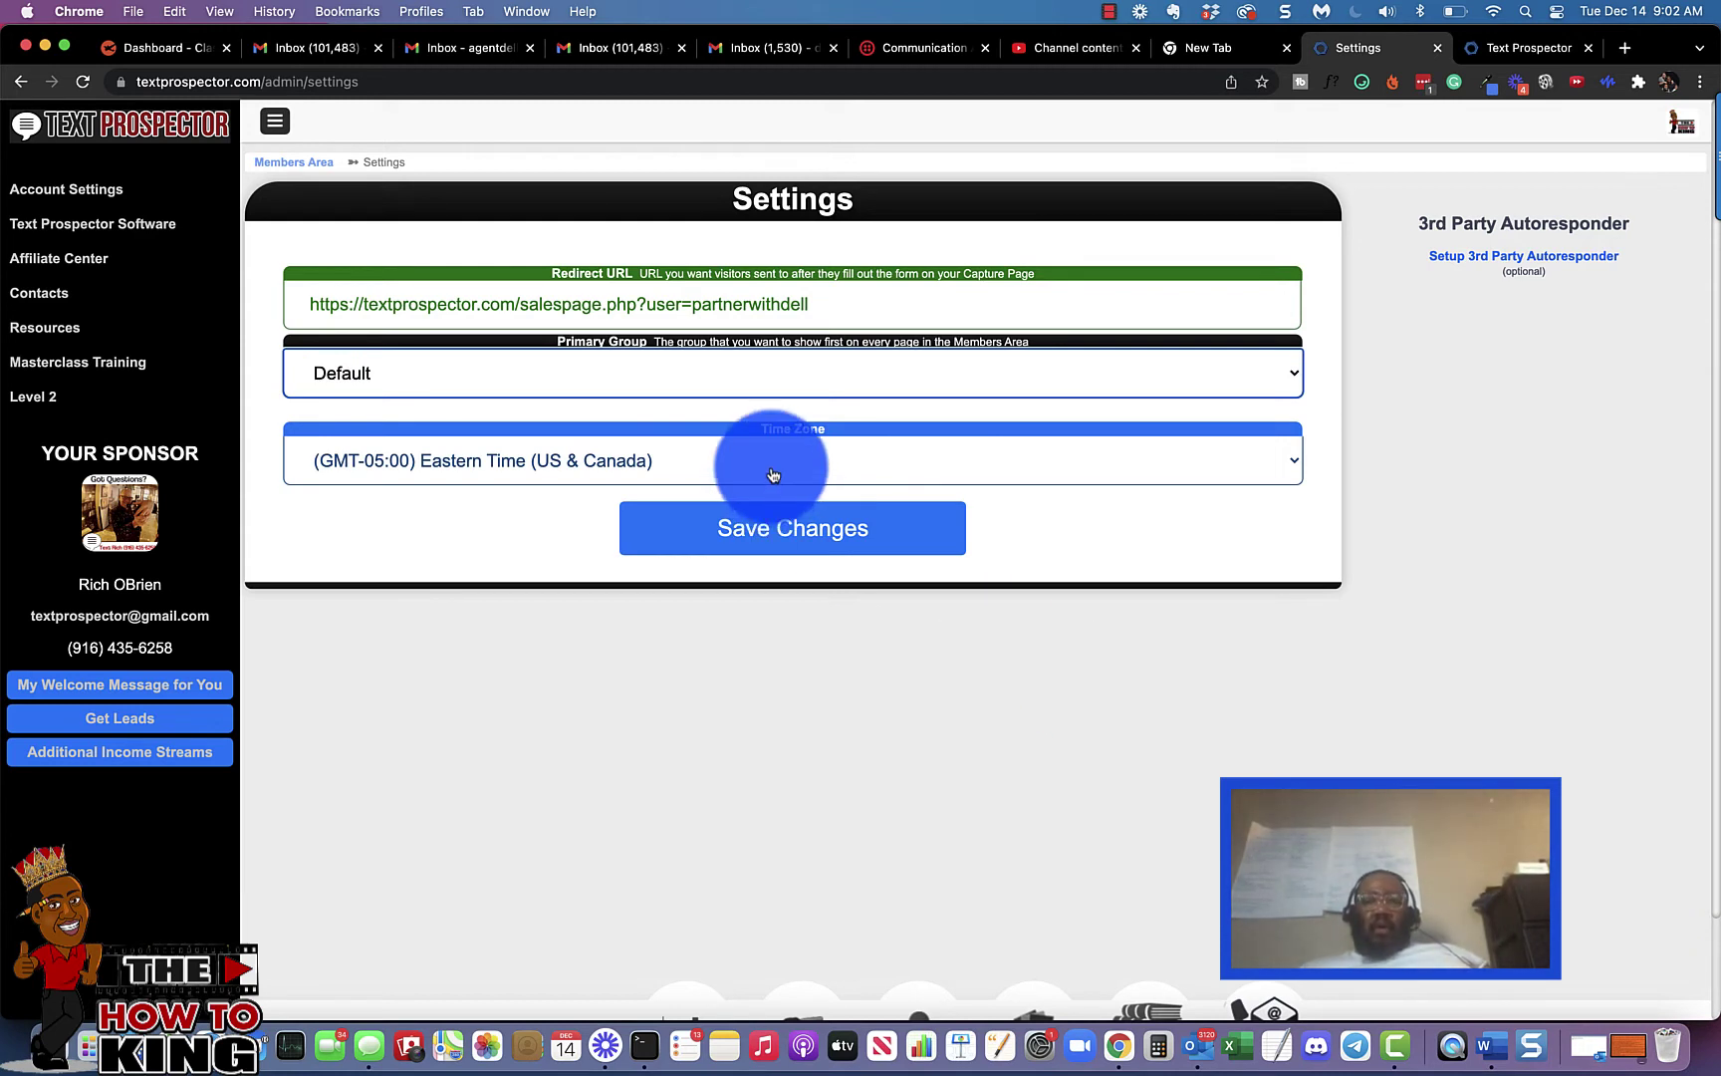
pyautogui.click(1470, 267)
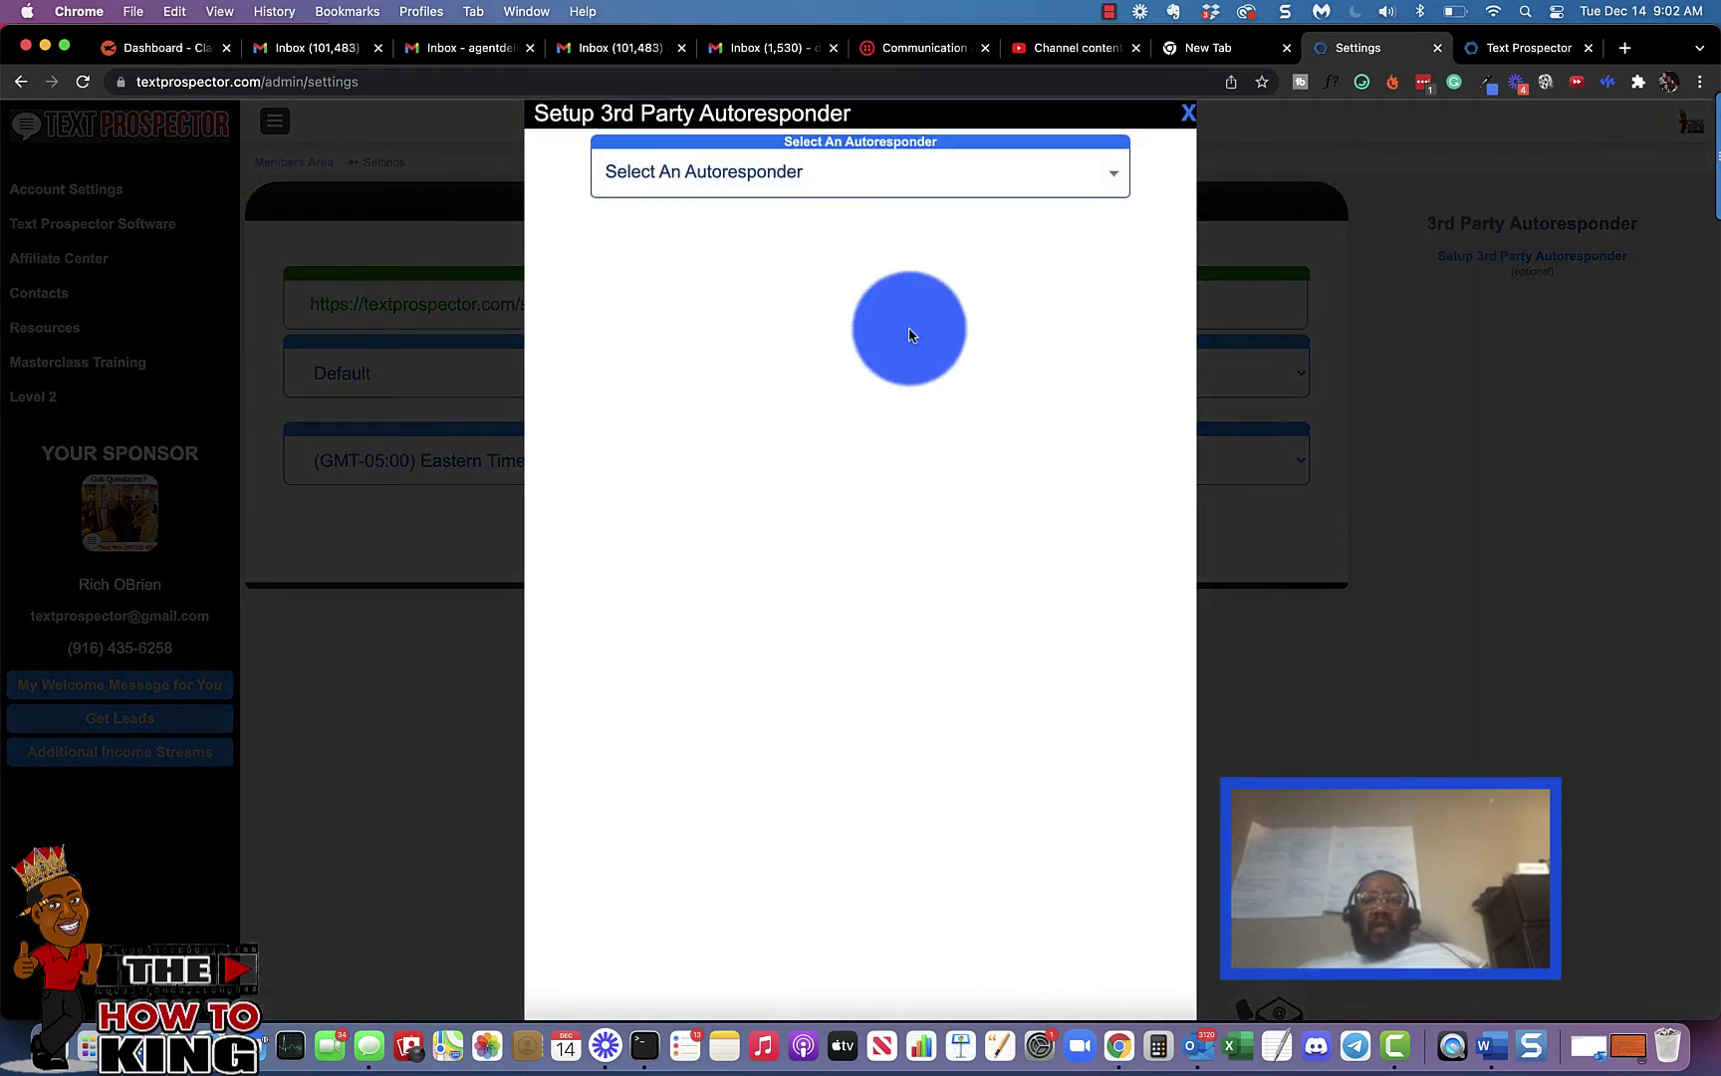
pyautogui.click(838, 172)
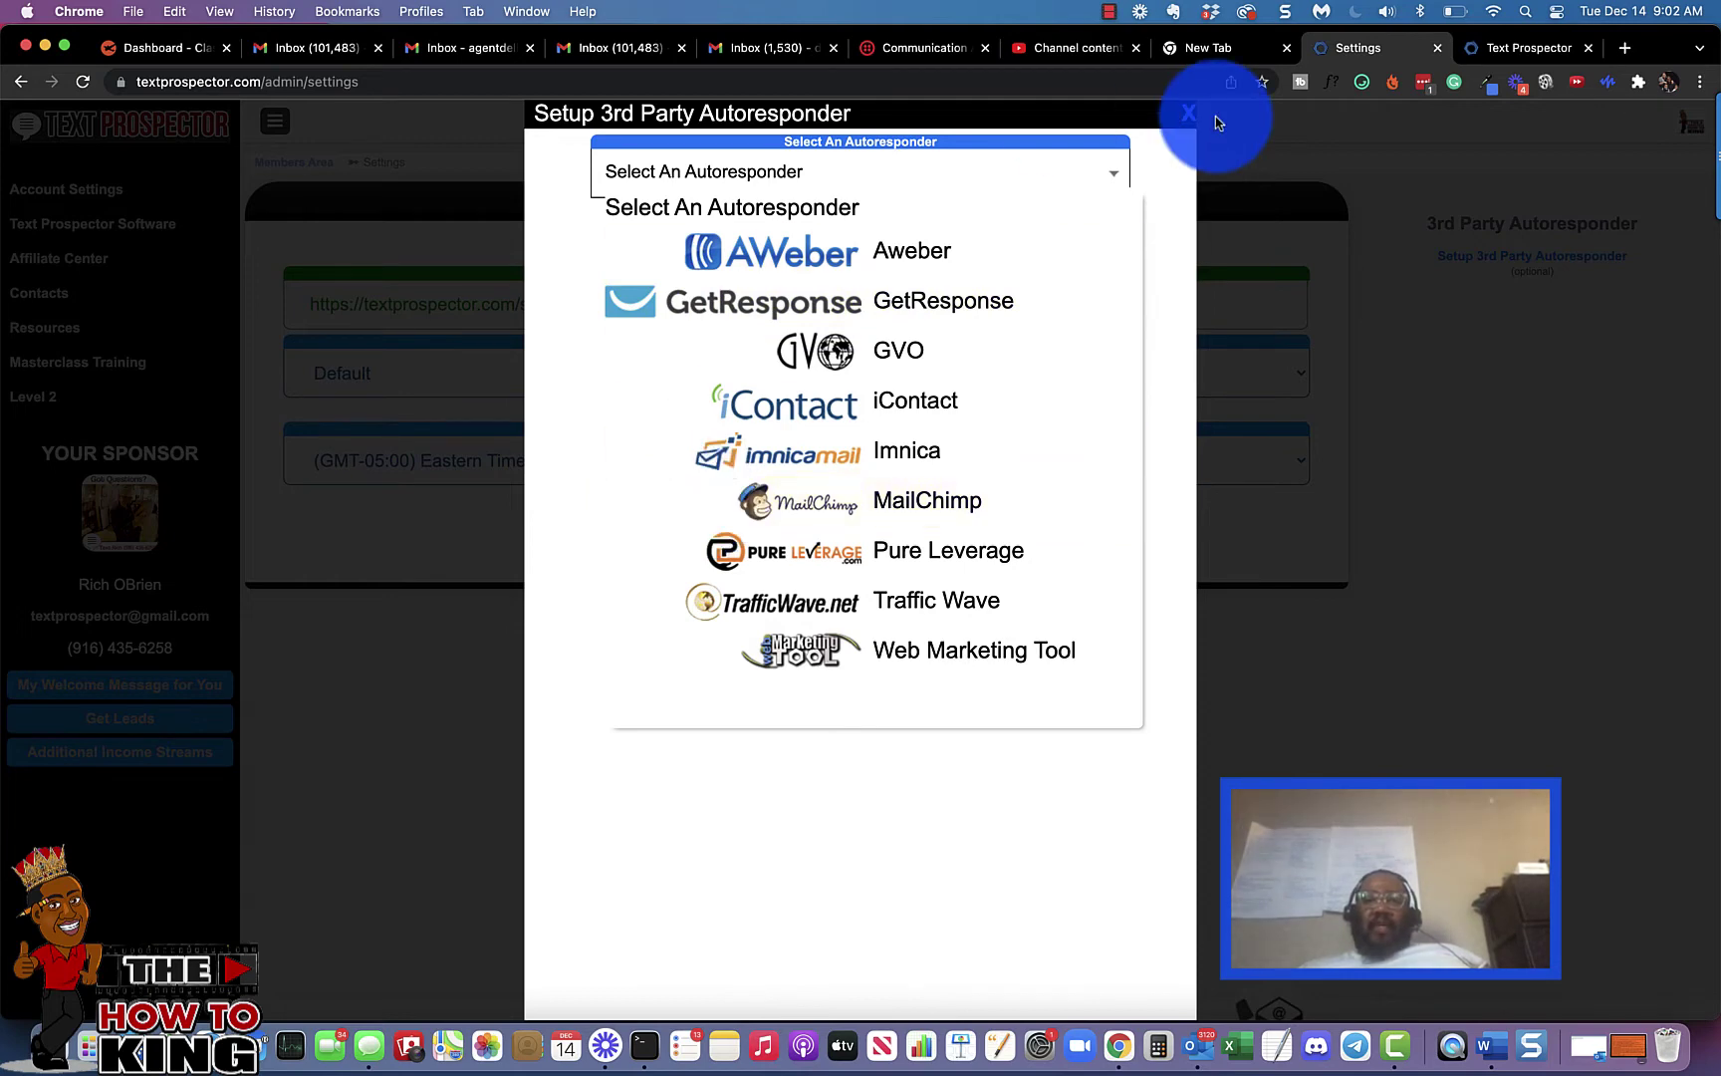
pyautogui.click(1153, 161)
pyautogui.click(1191, 116)
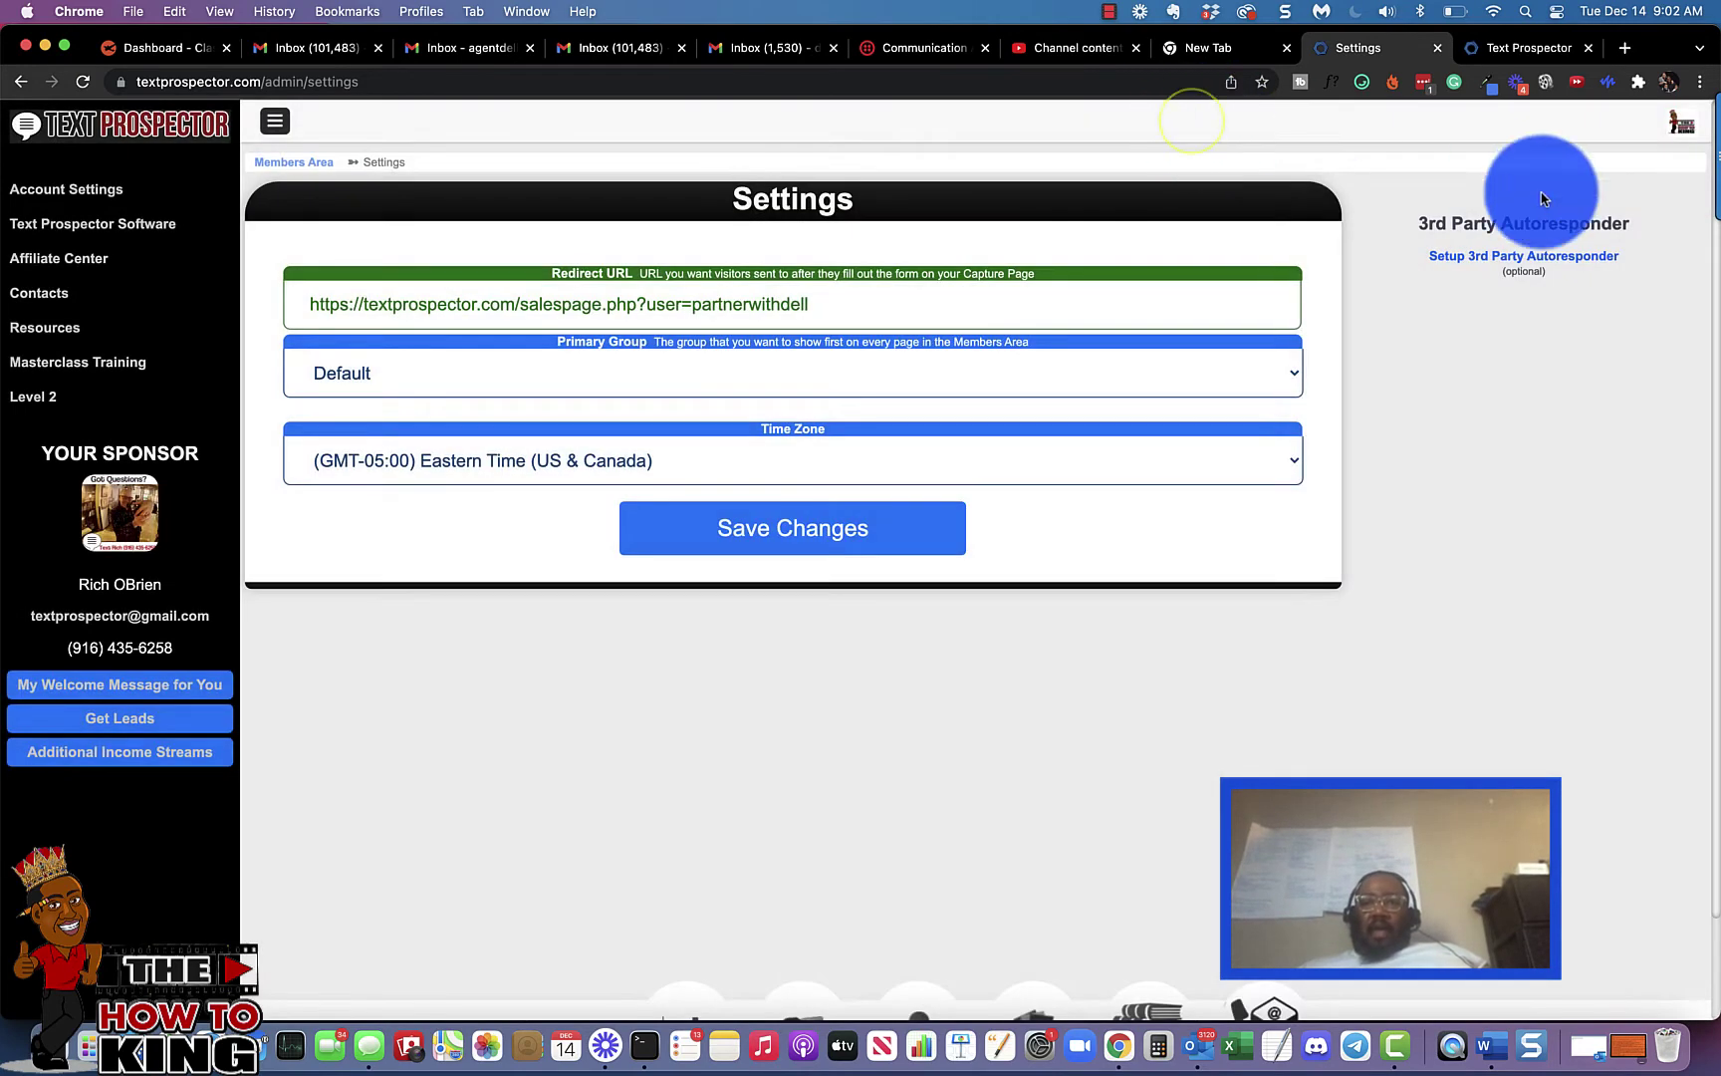
pyautogui.click(1678, 134)
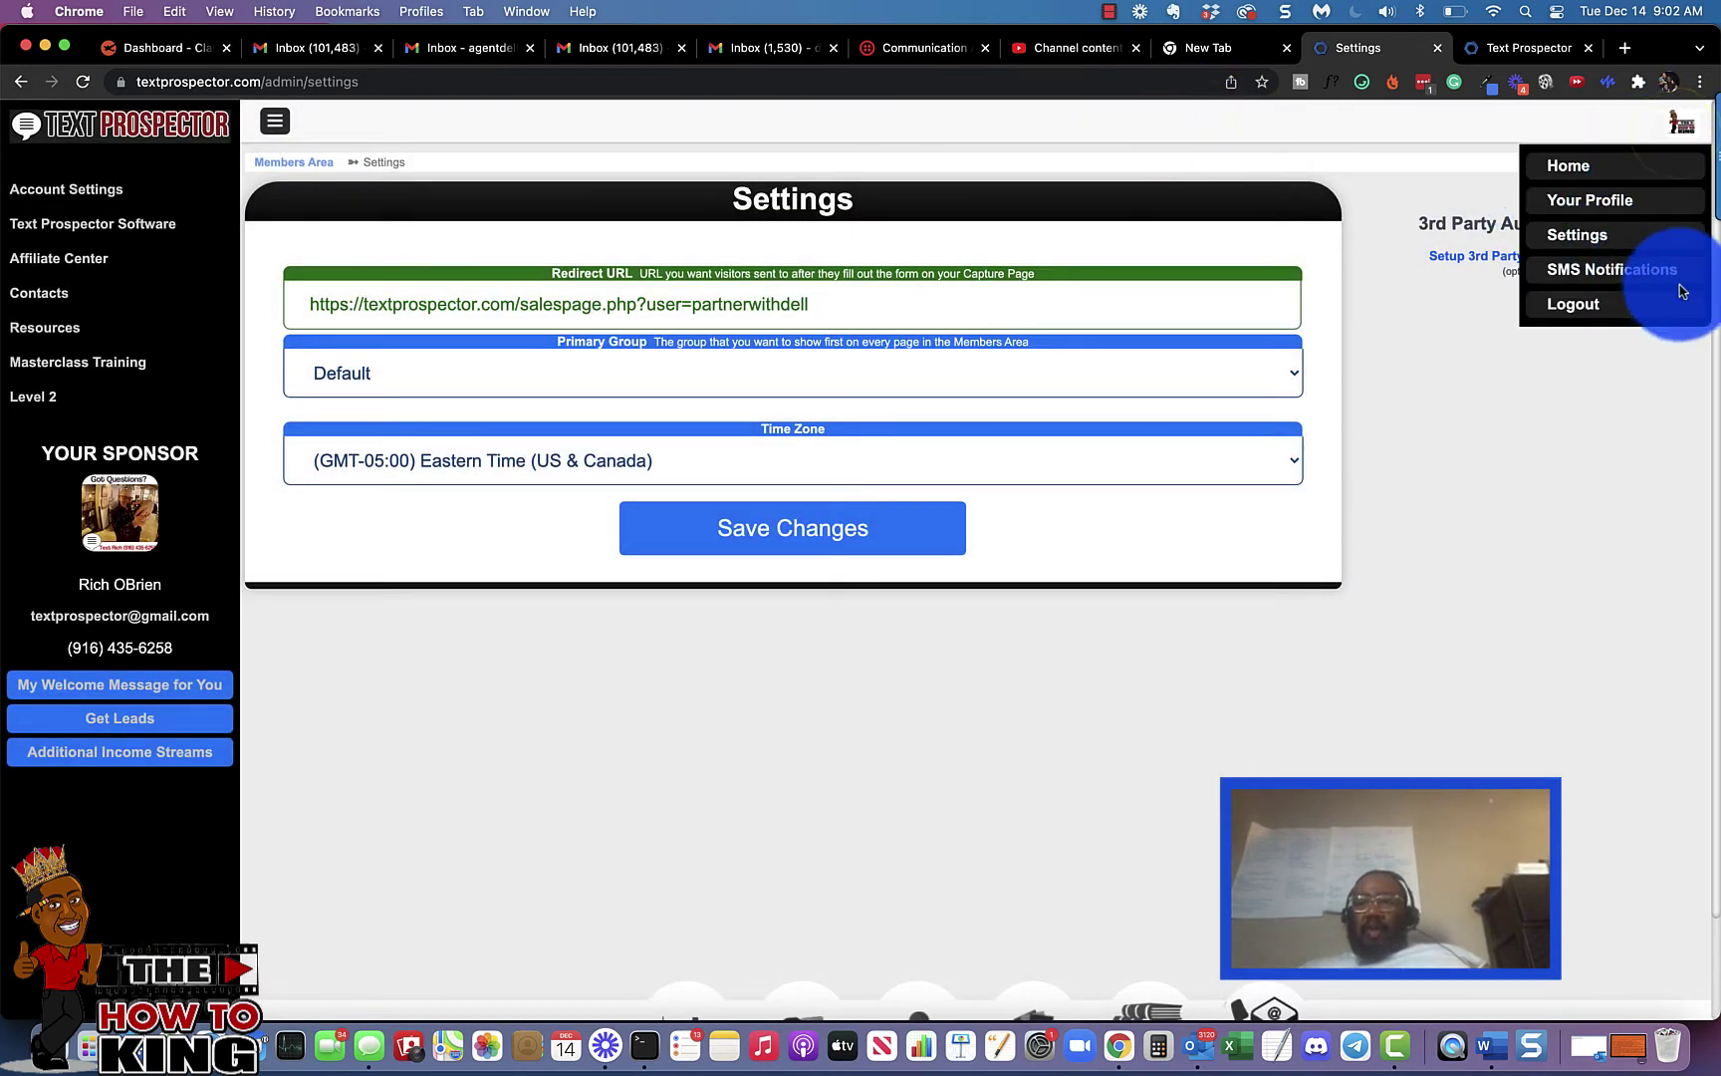
# Step: Save SMS notifications with New Contact On, contact notifications Yes, calendar notifications No
pyautogui.click(1594, 270)
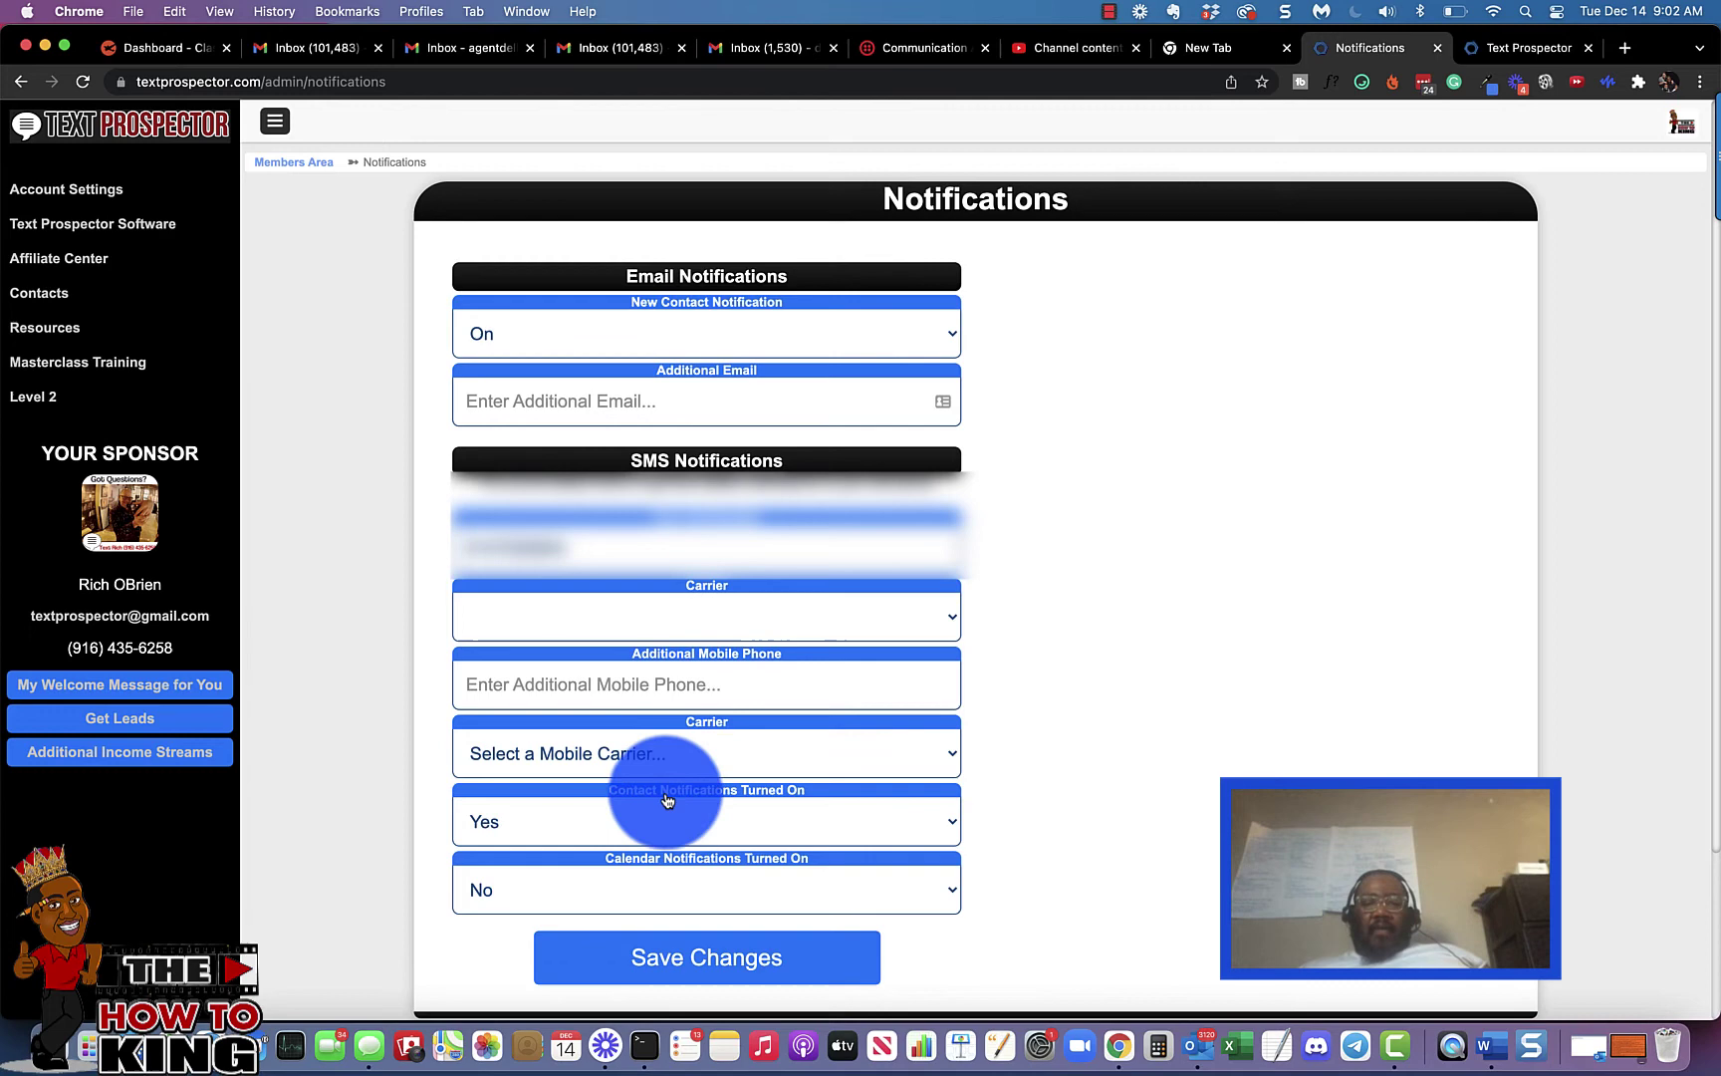
pyautogui.scroll(-1, 667, 799)
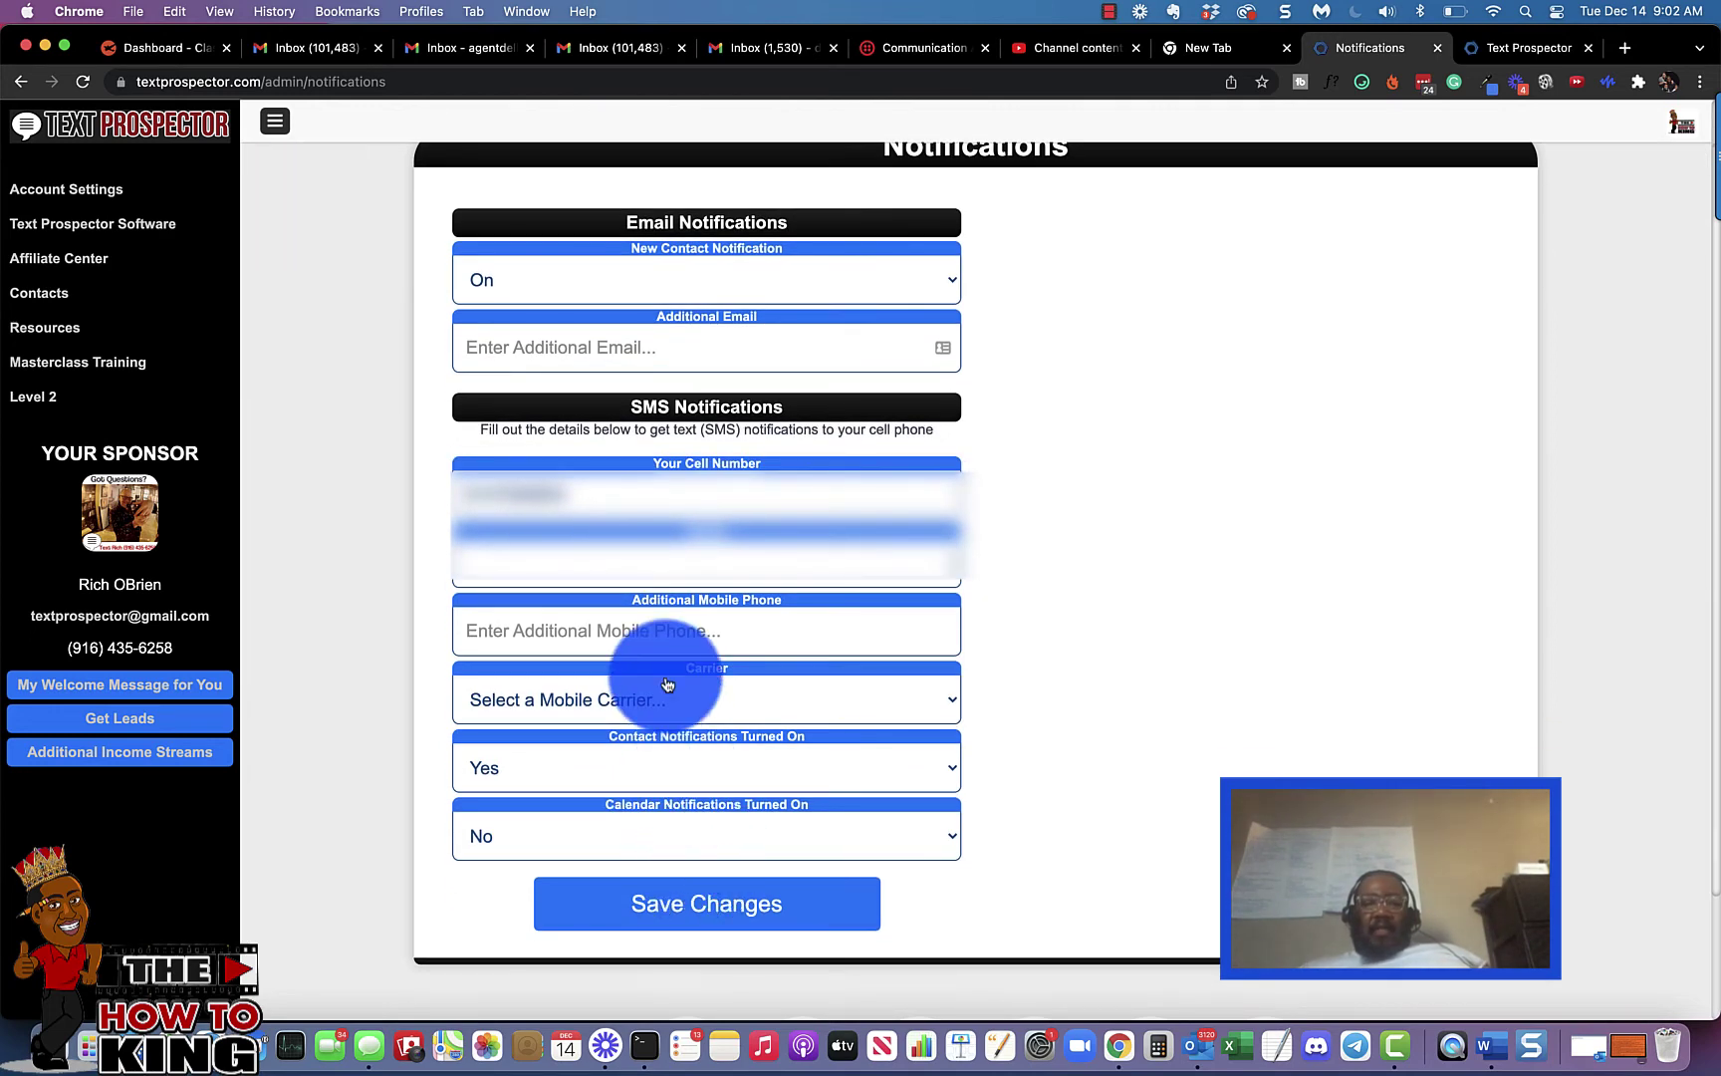
pyautogui.click(715, 915)
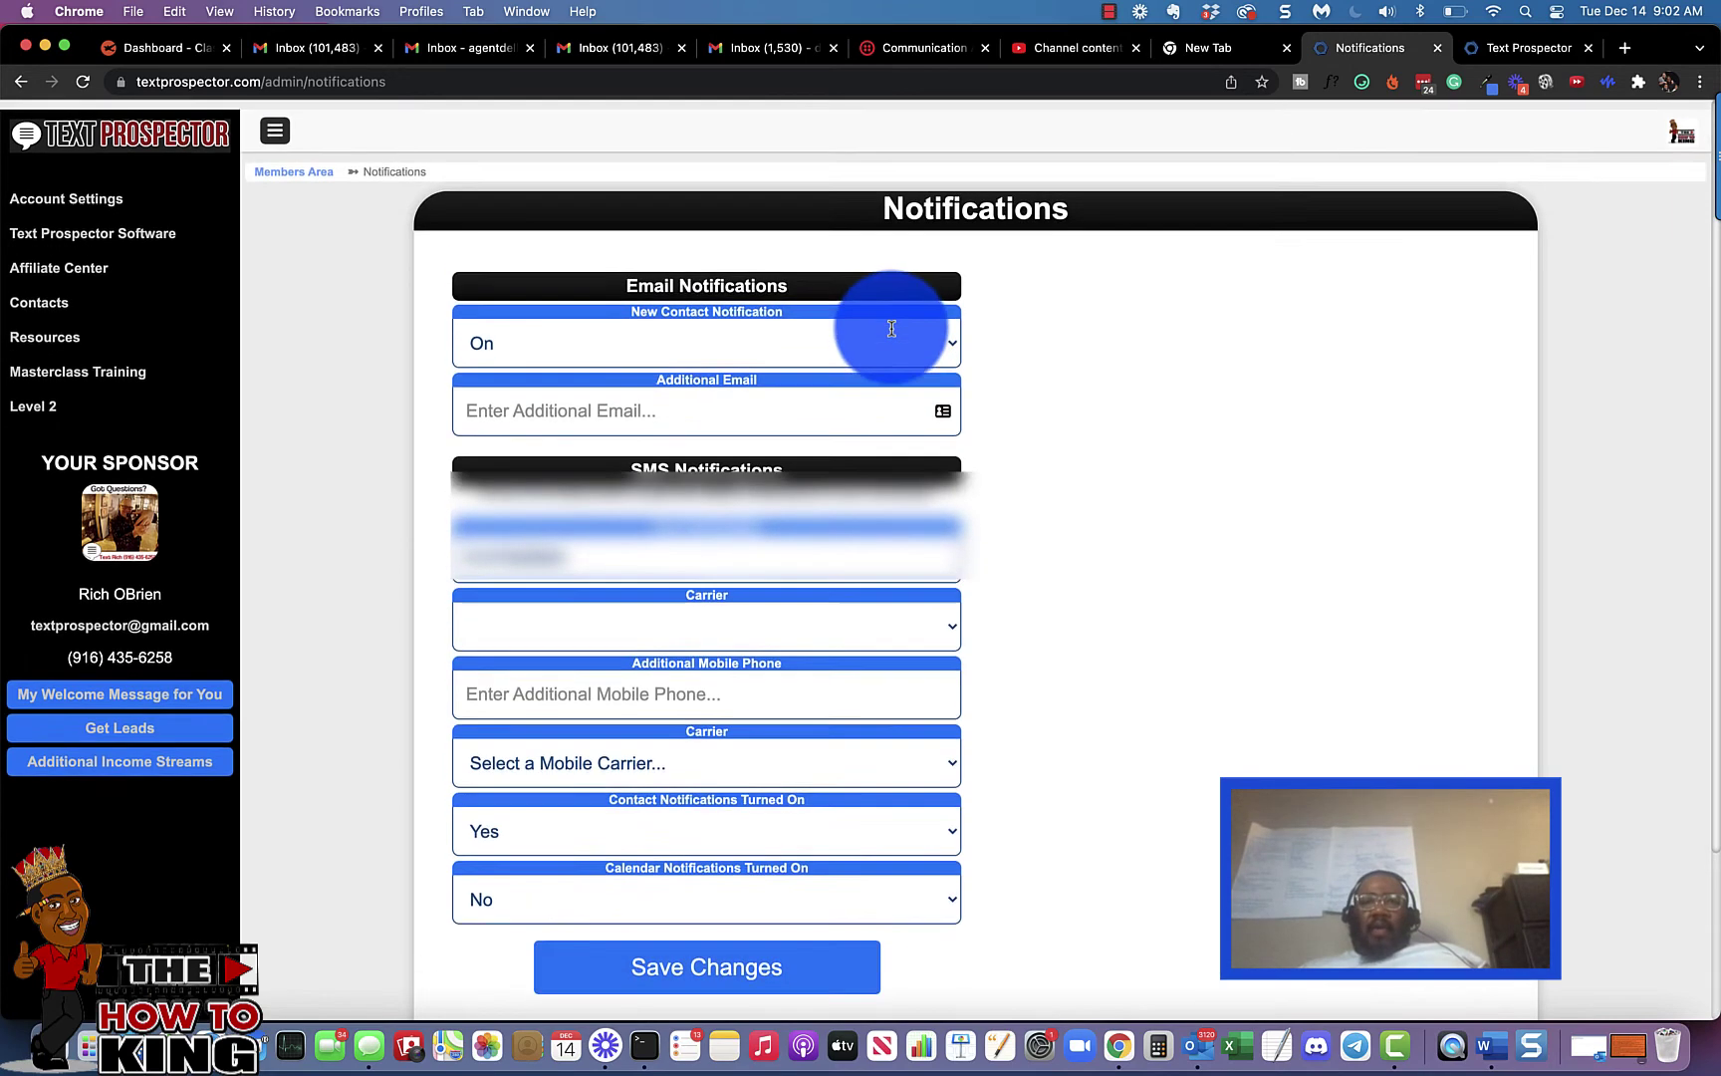
pyautogui.click(1682, 135)
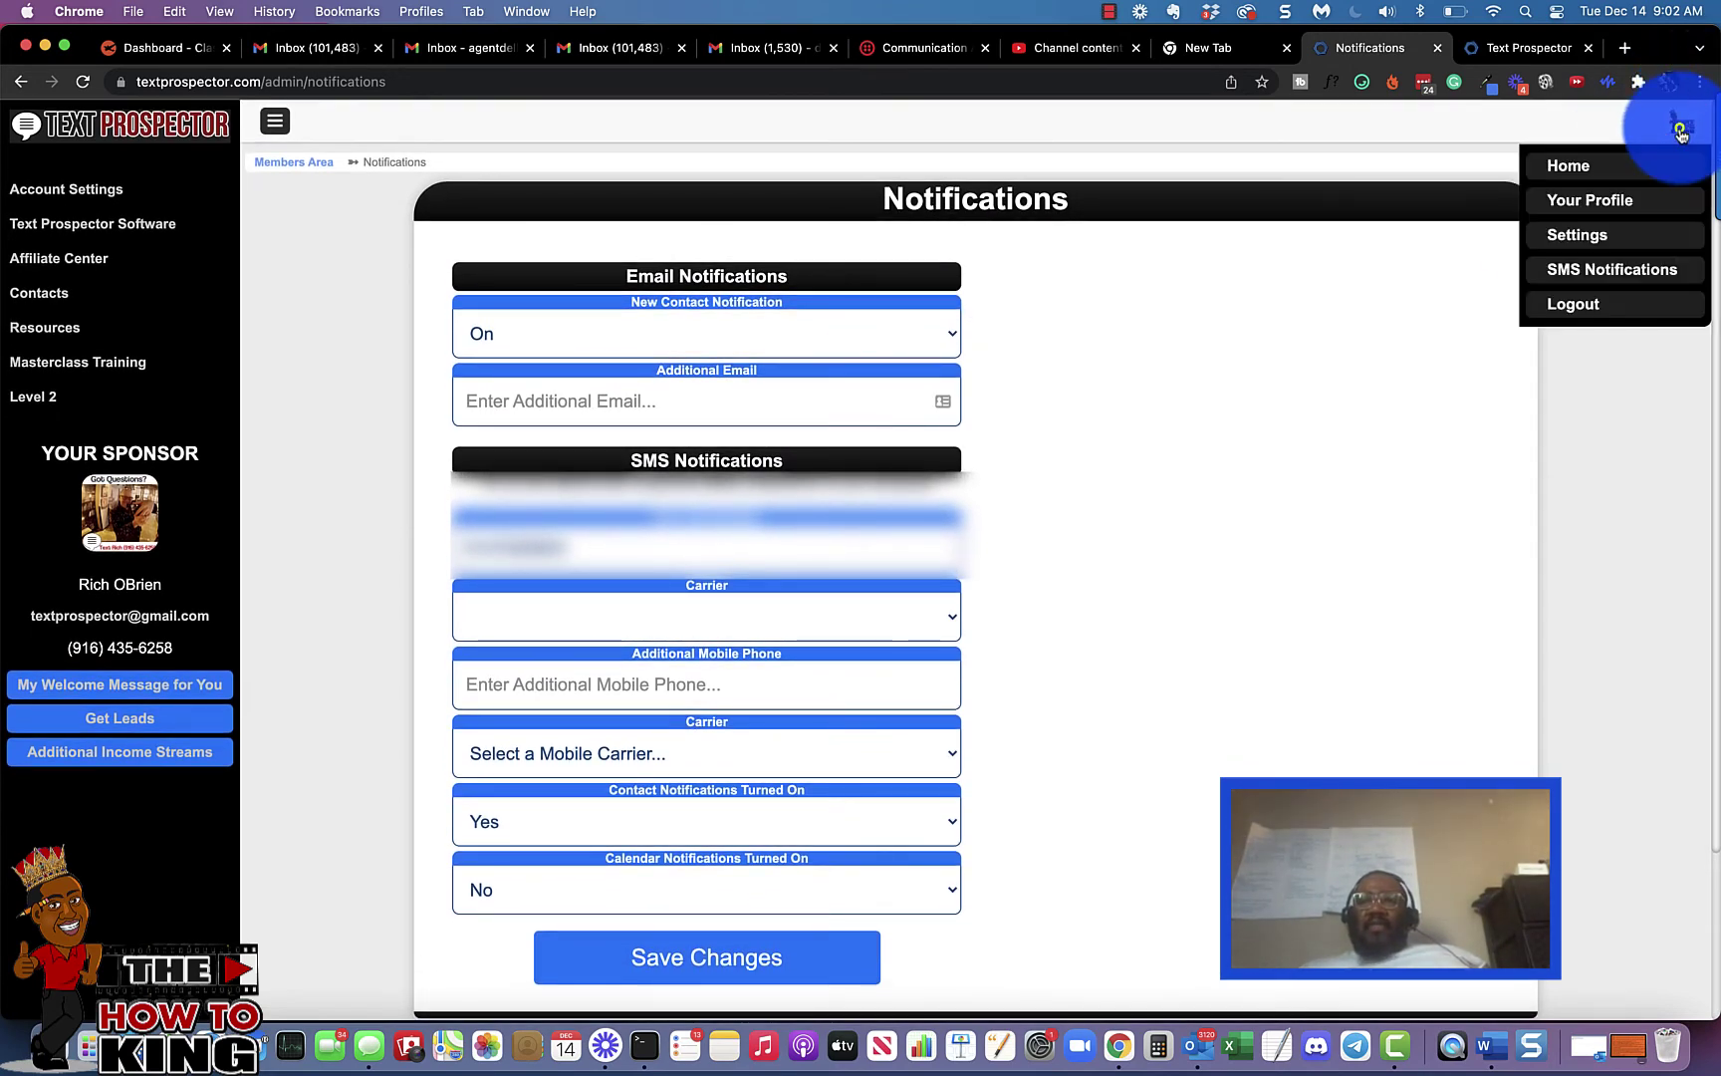
# Step: Reload Your Profile, fill First Name from the saved autofill entry, and save the profile
pyautogui.click(1579, 203)
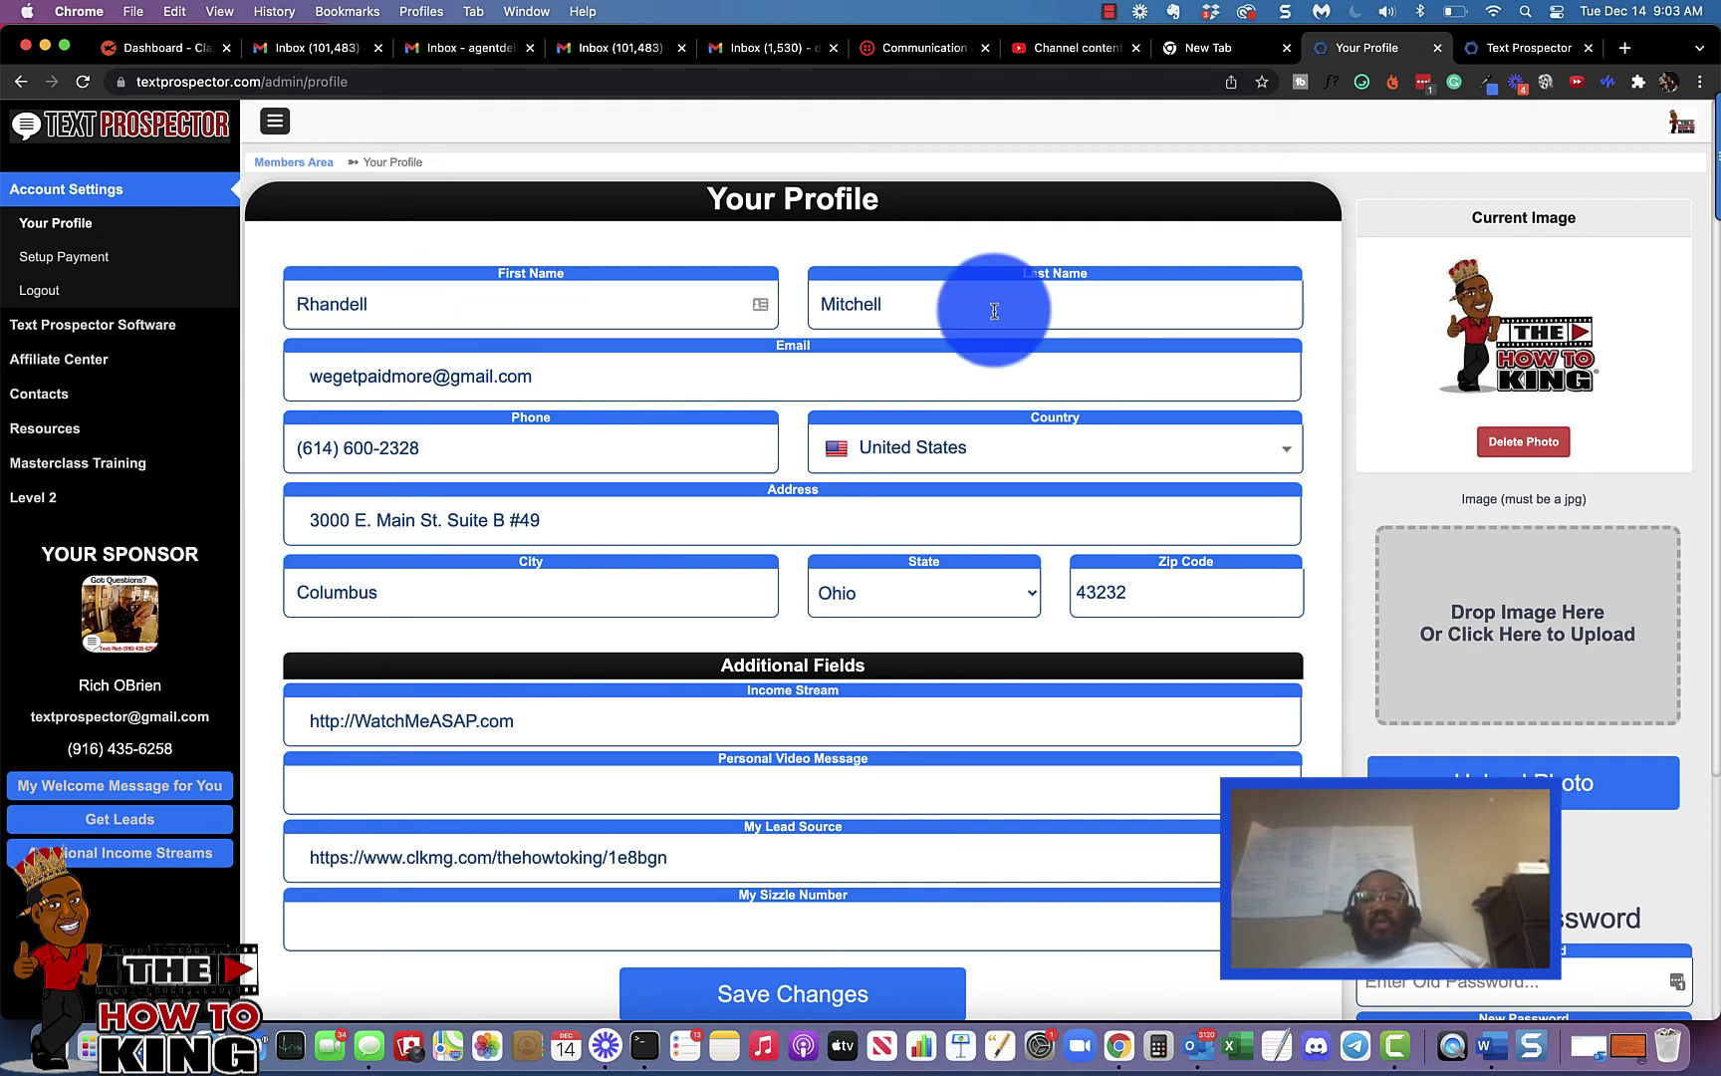
pyautogui.click(1681, 122)
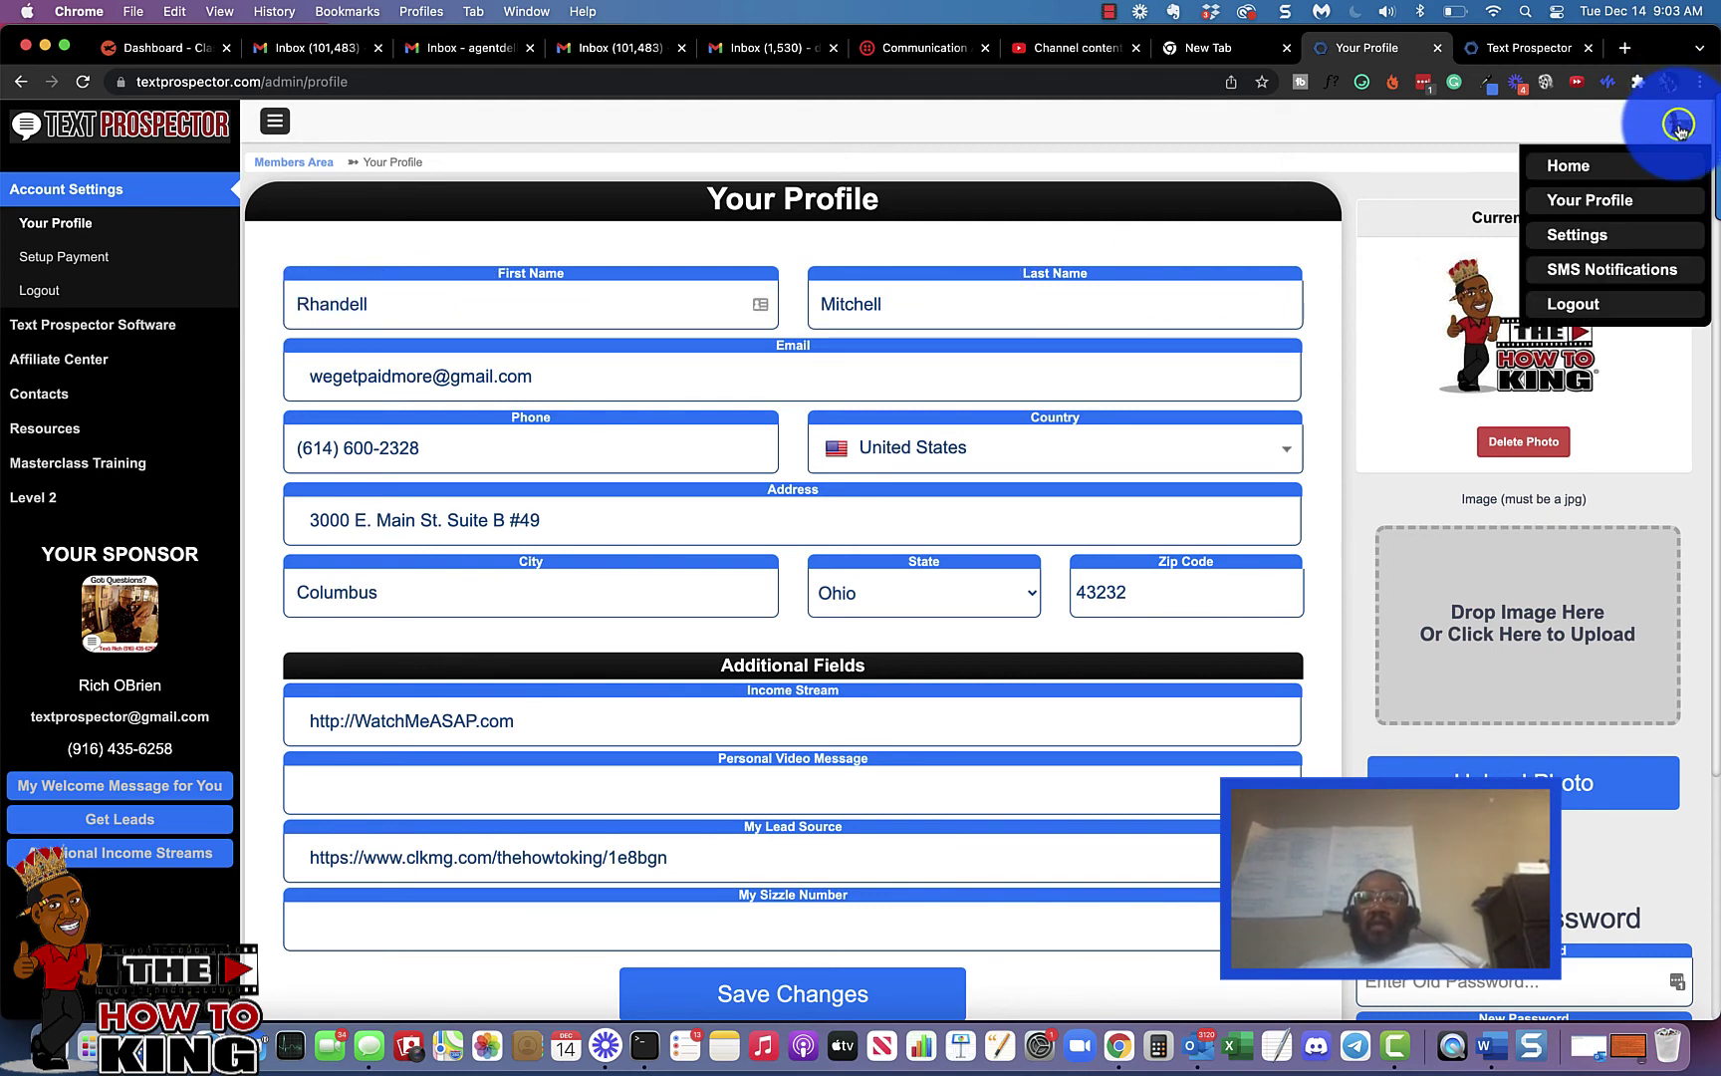
pyautogui.click(1628, 203)
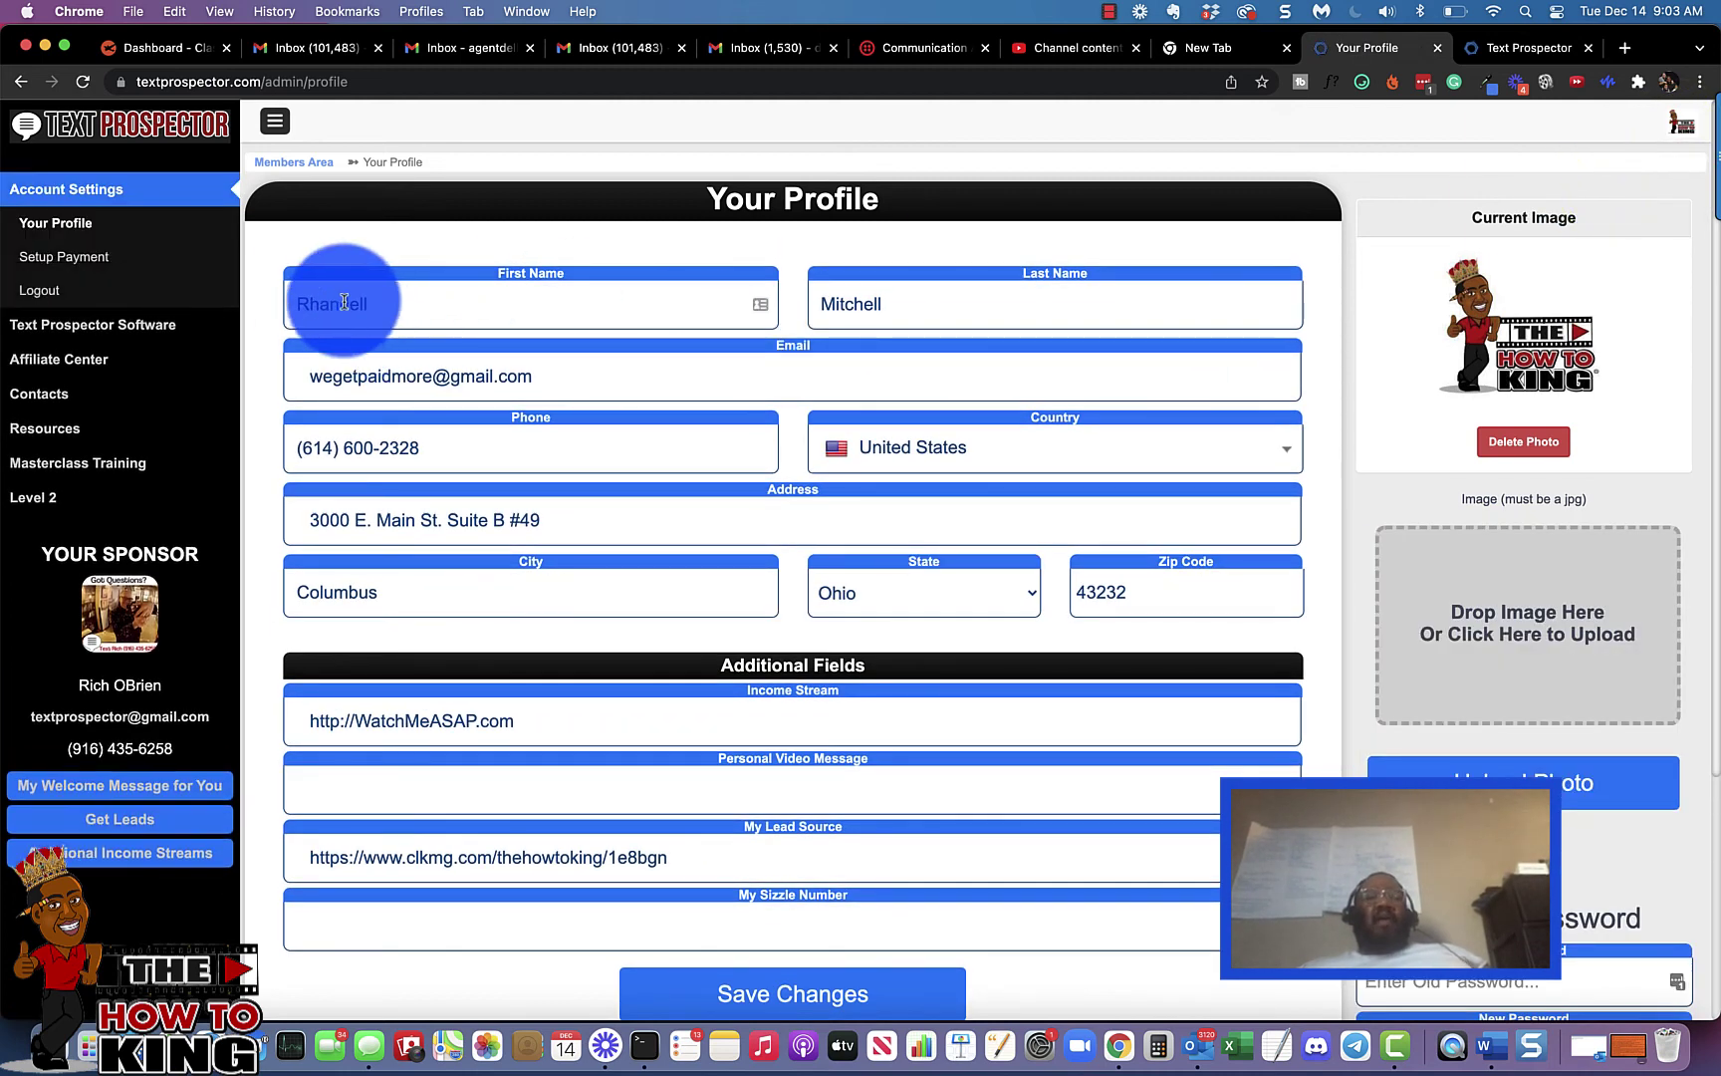
pyautogui.click(344, 302)
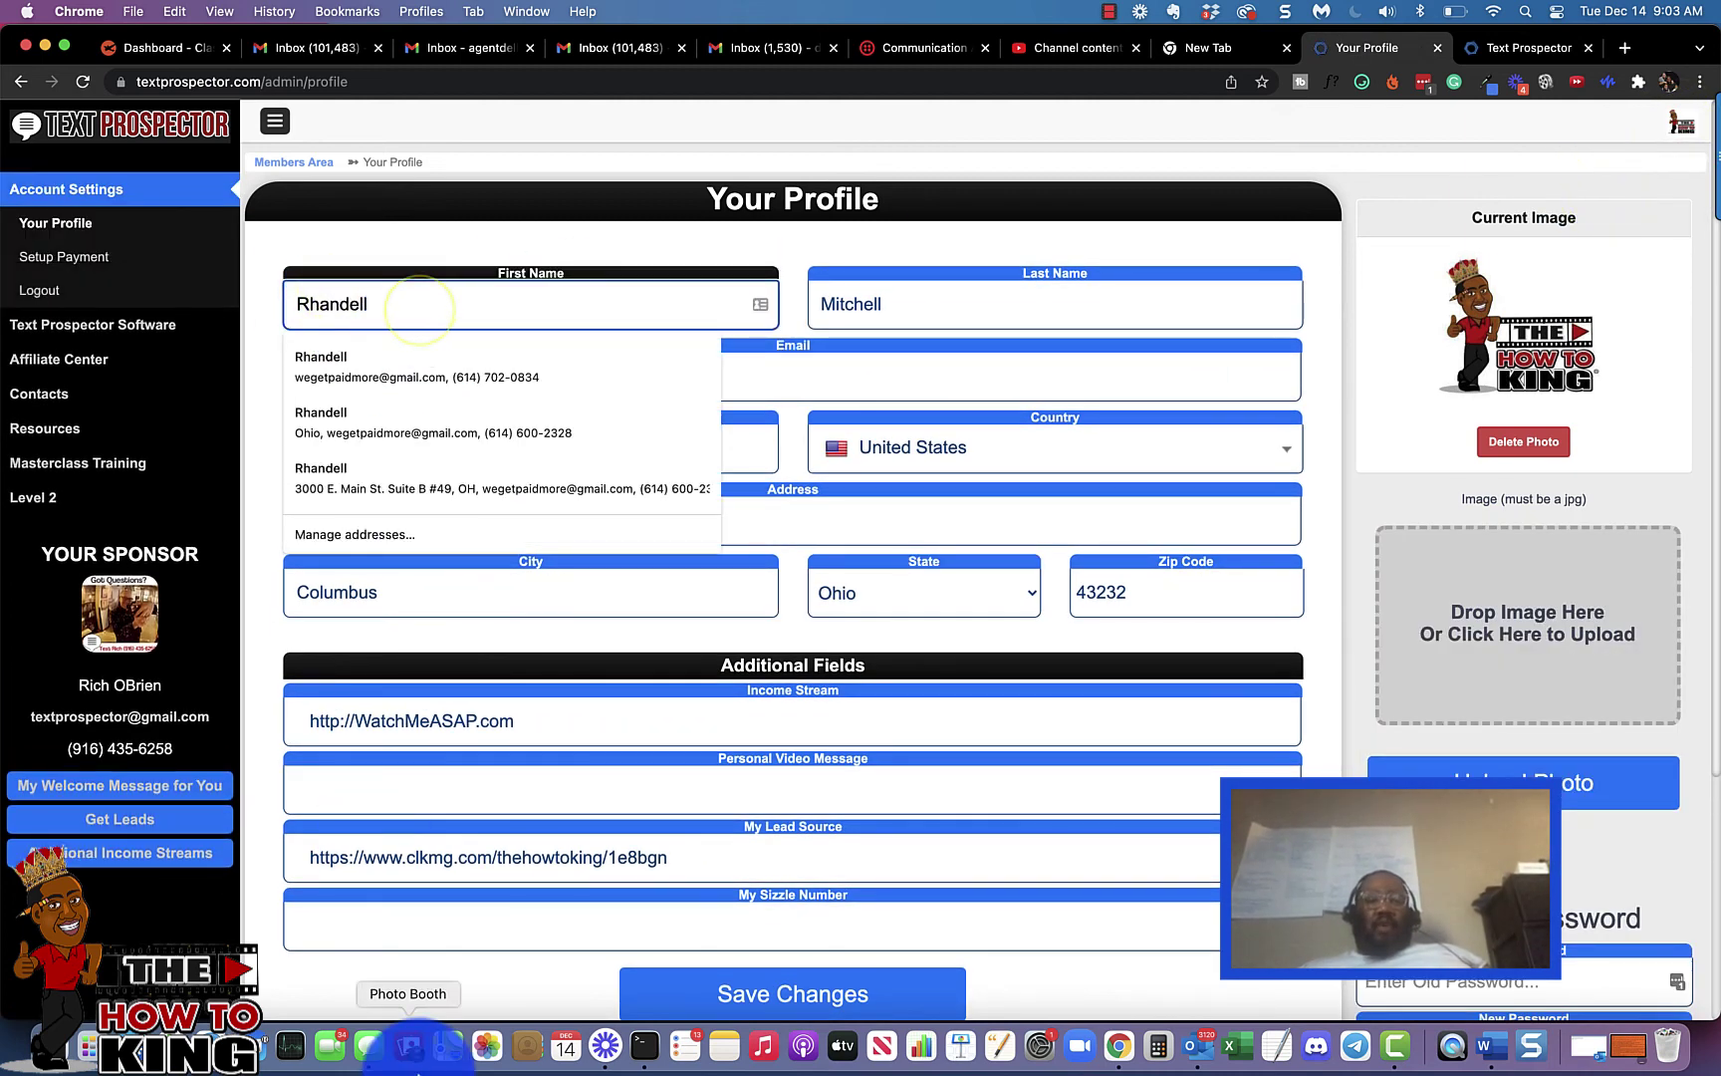
pyautogui.click(797, 989)
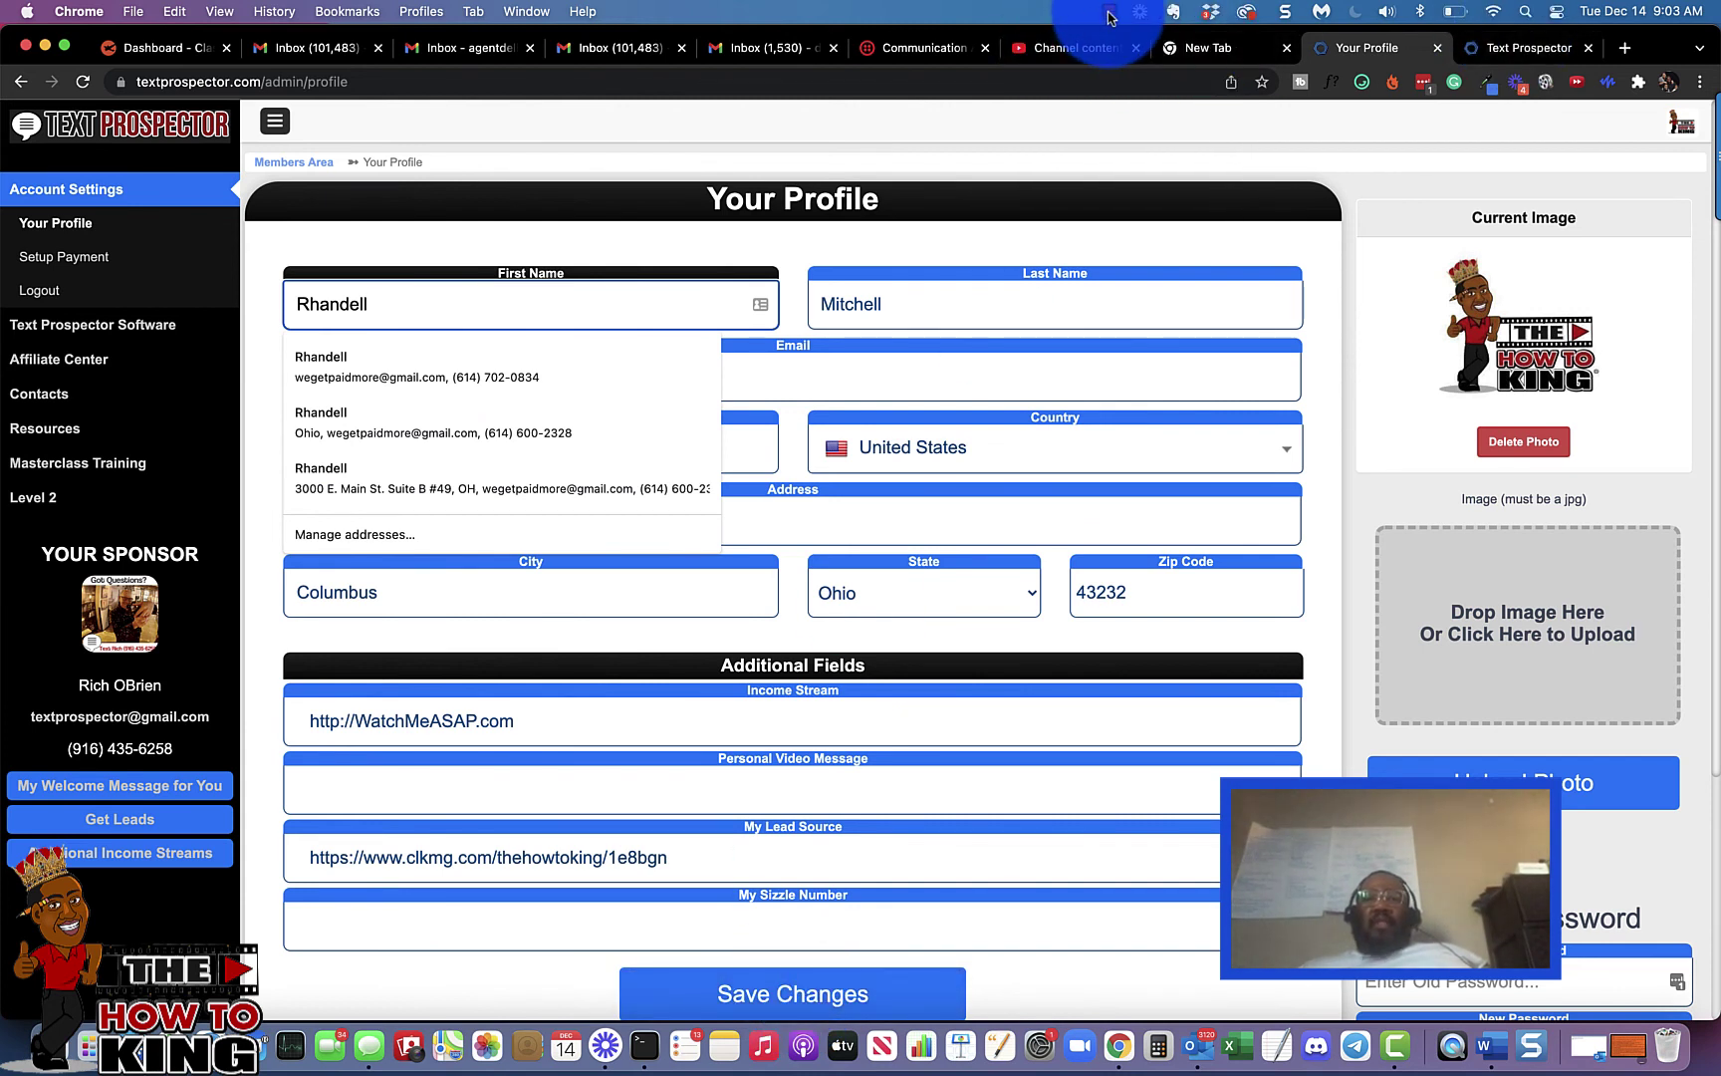
pyautogui.press('Down')
pyautogui.press('Down')
pyautogui.press('Down')
pyautogui.press('Return')
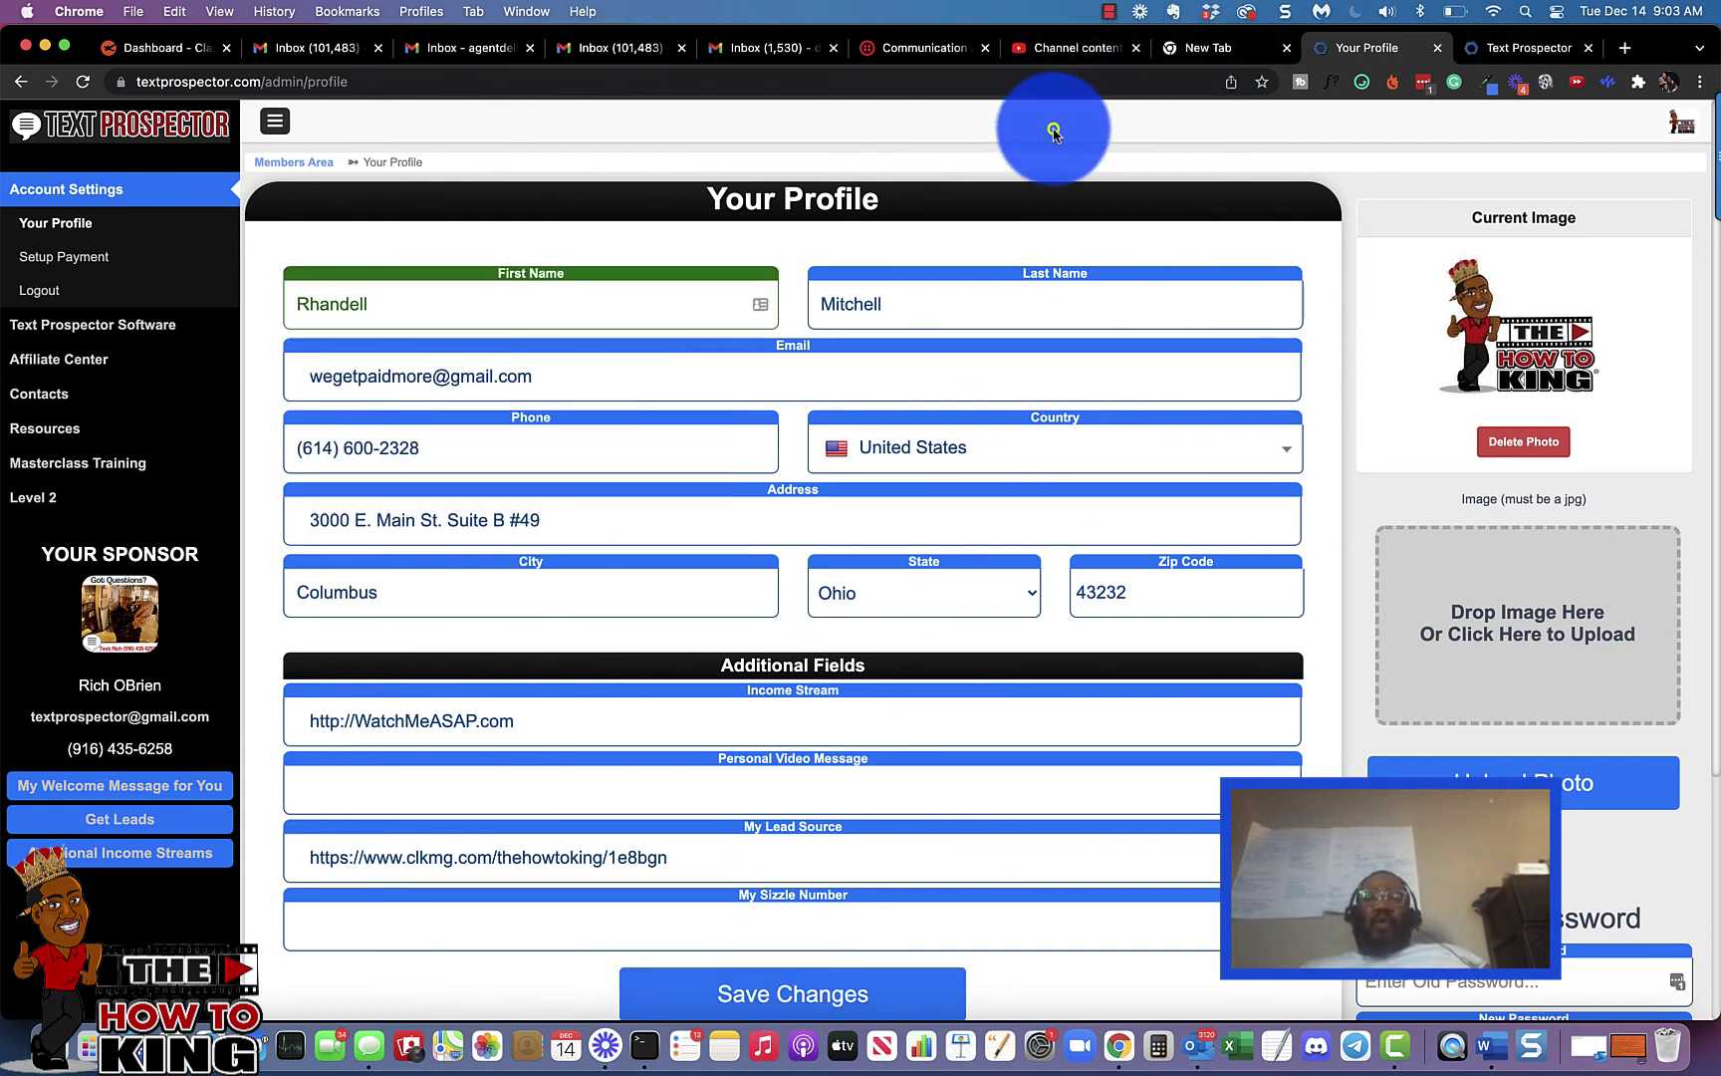
pyautogui.click(1110, 14)
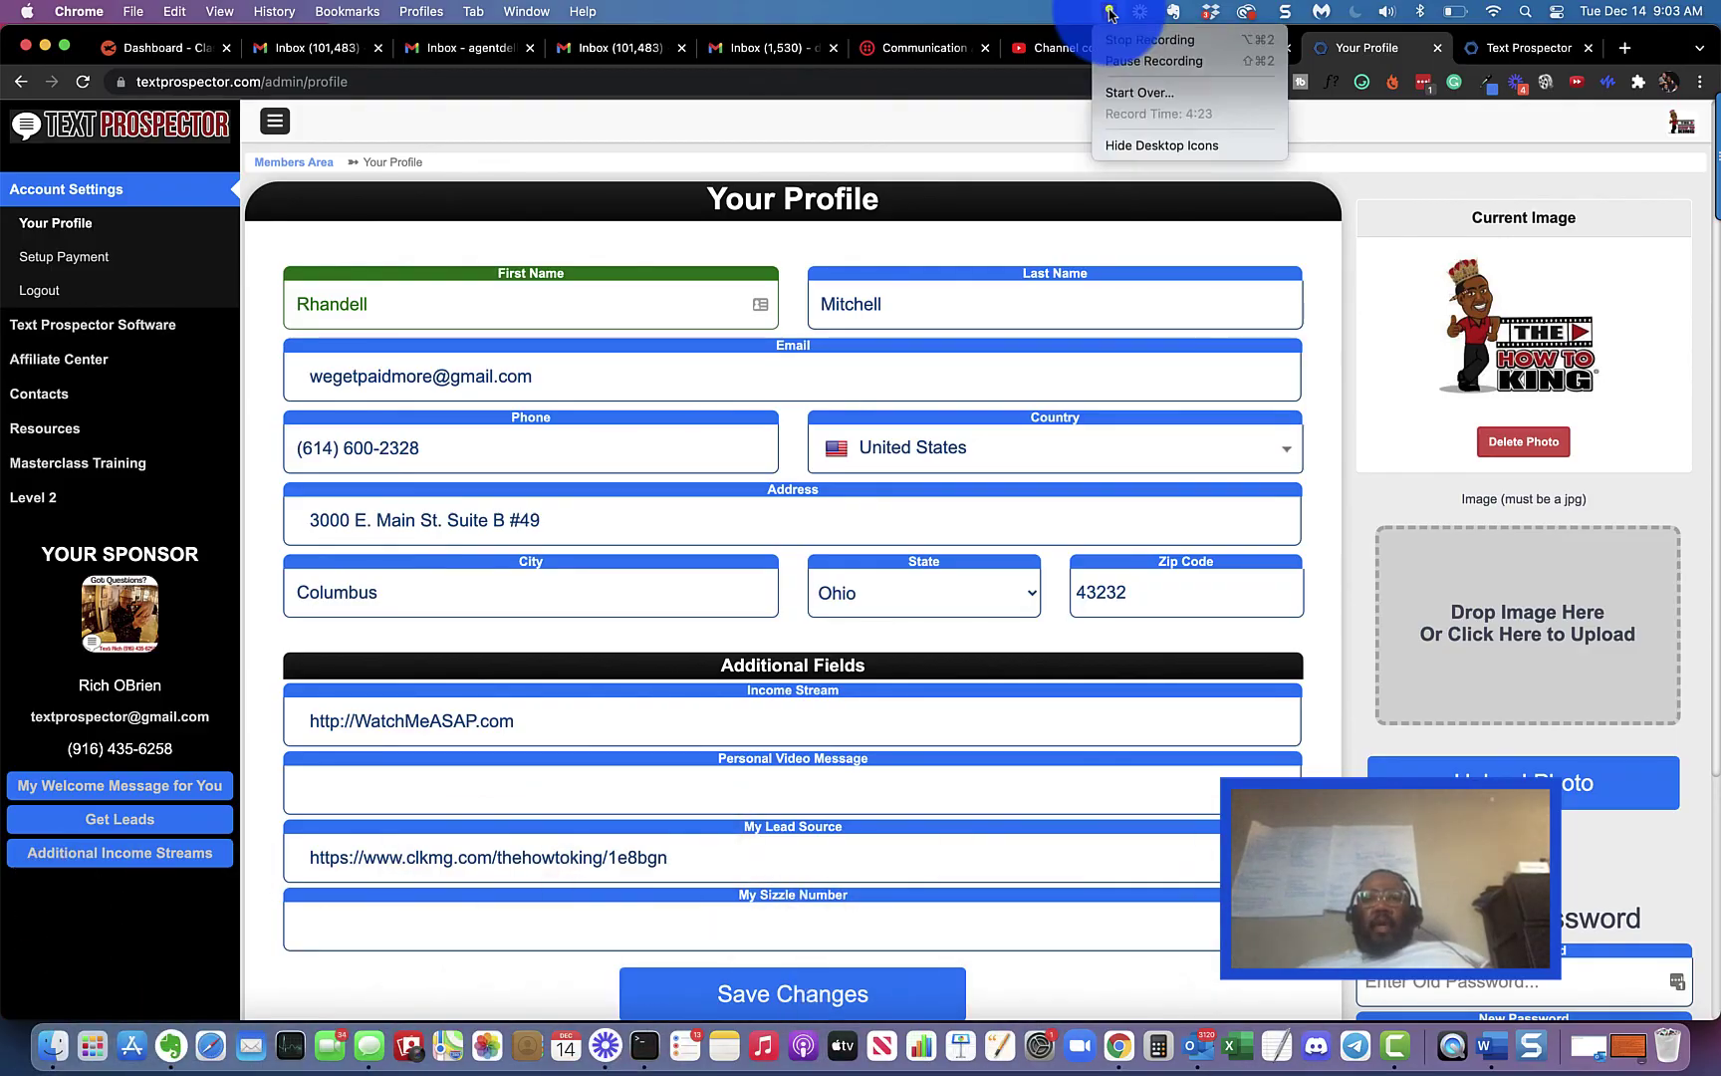